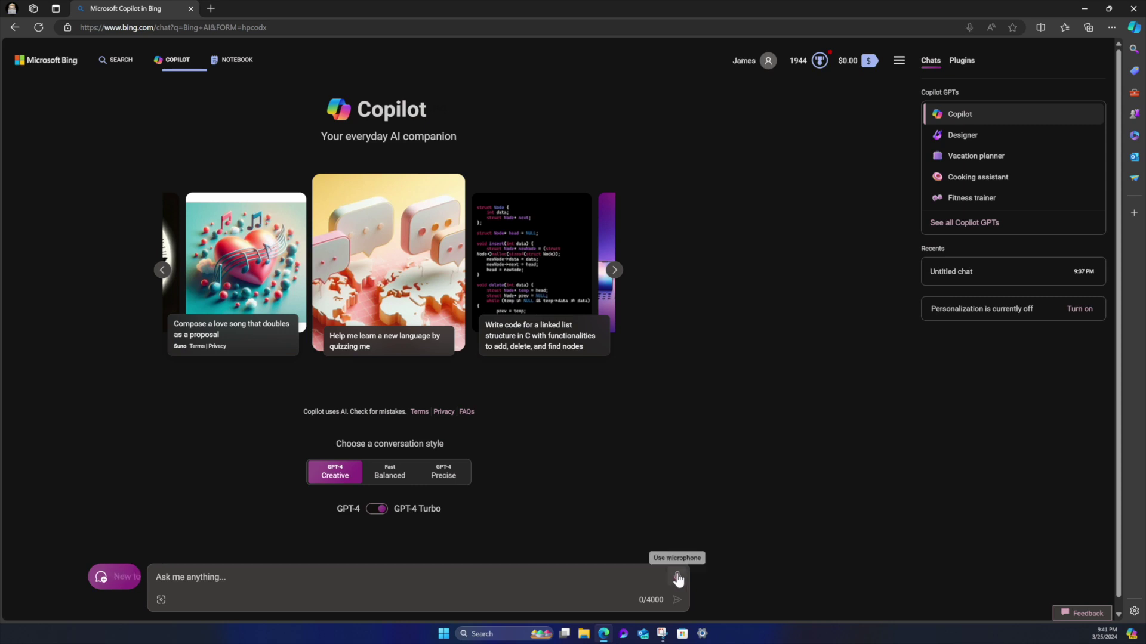
# - Start voice dictation of the prompt for an iridescent butterfly on a colorful wildflower
pyautogui.click(677, 577)
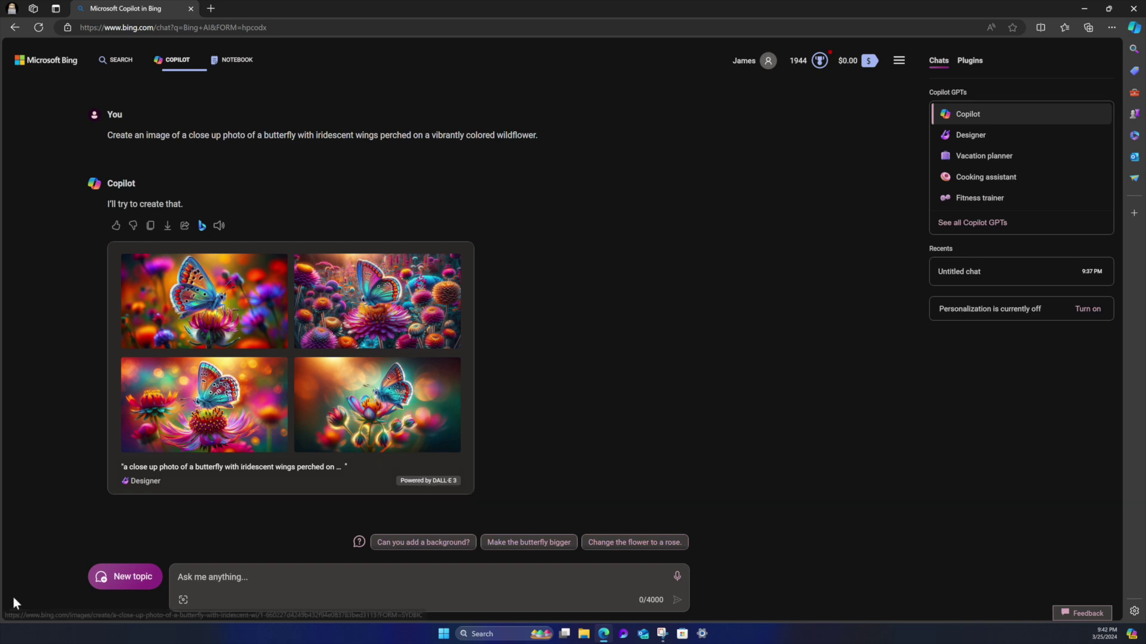
# - Open the first butterfly image in Designer and restyle it as Low poly
pyautogui.click(183, 317)
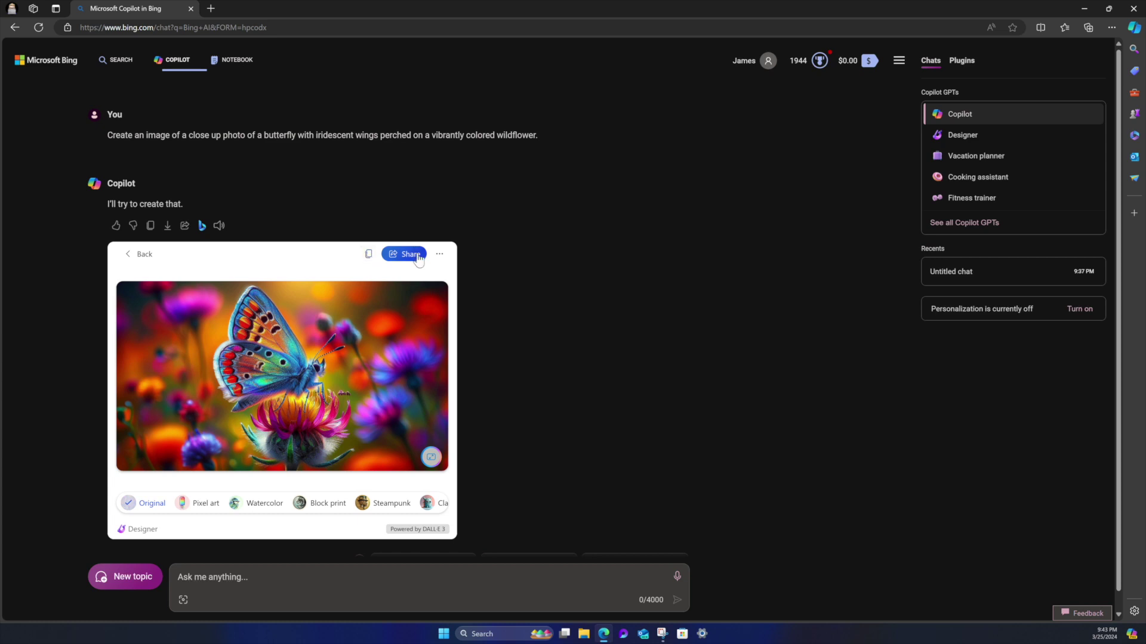
pyautogui.click(439, 255)
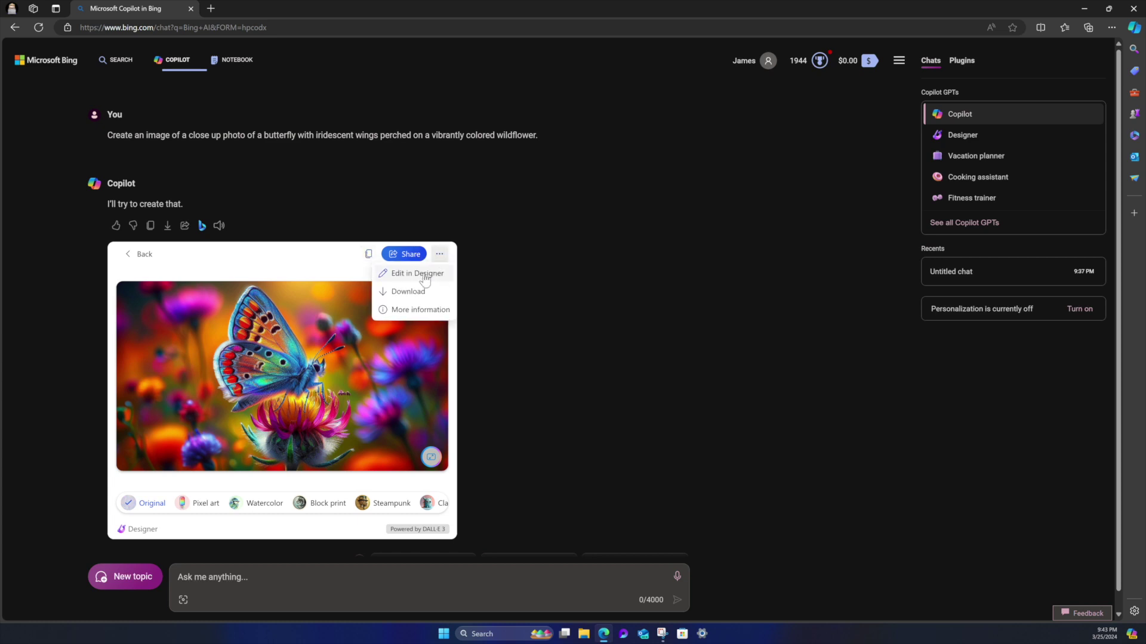
pyautogui.click(254, 269)
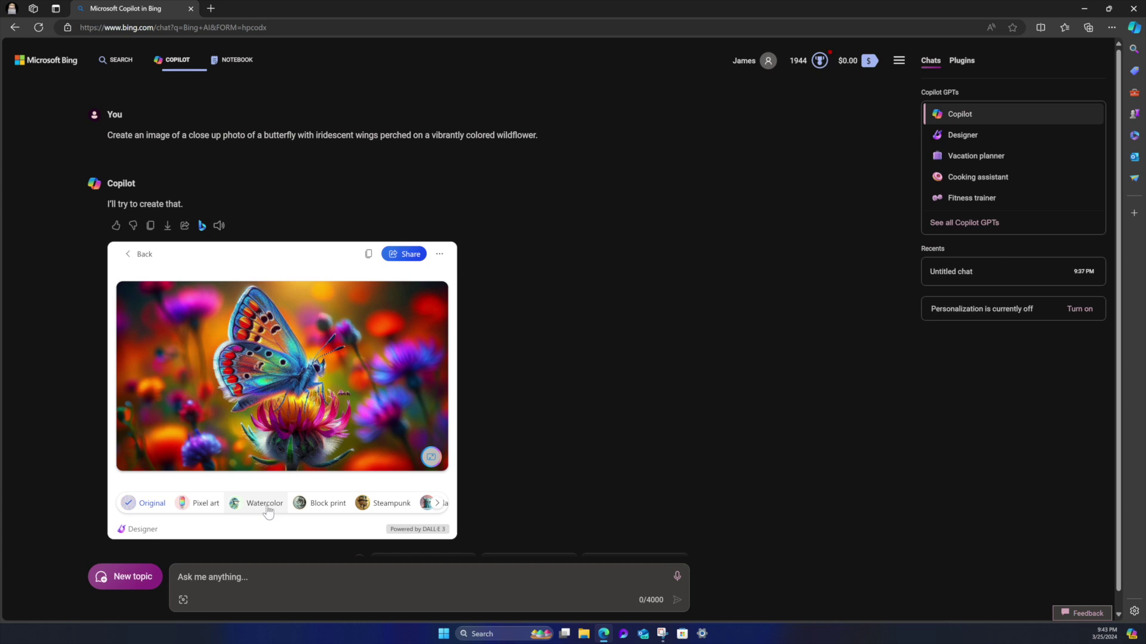
pyautogui.click(433, 504)
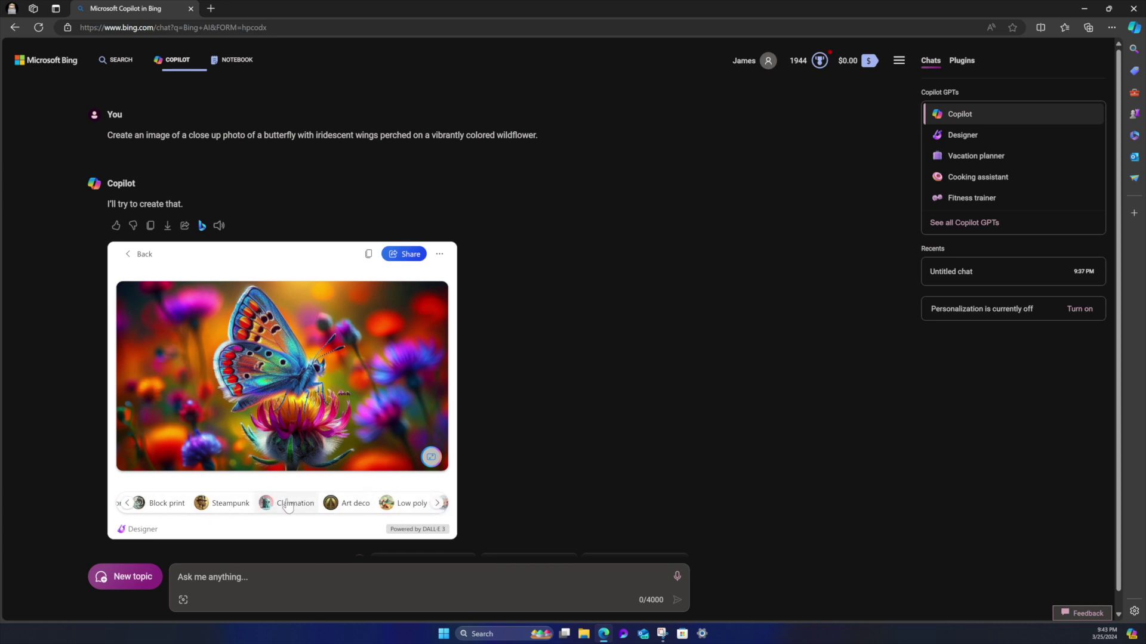
pyautogui.click(440, 504)
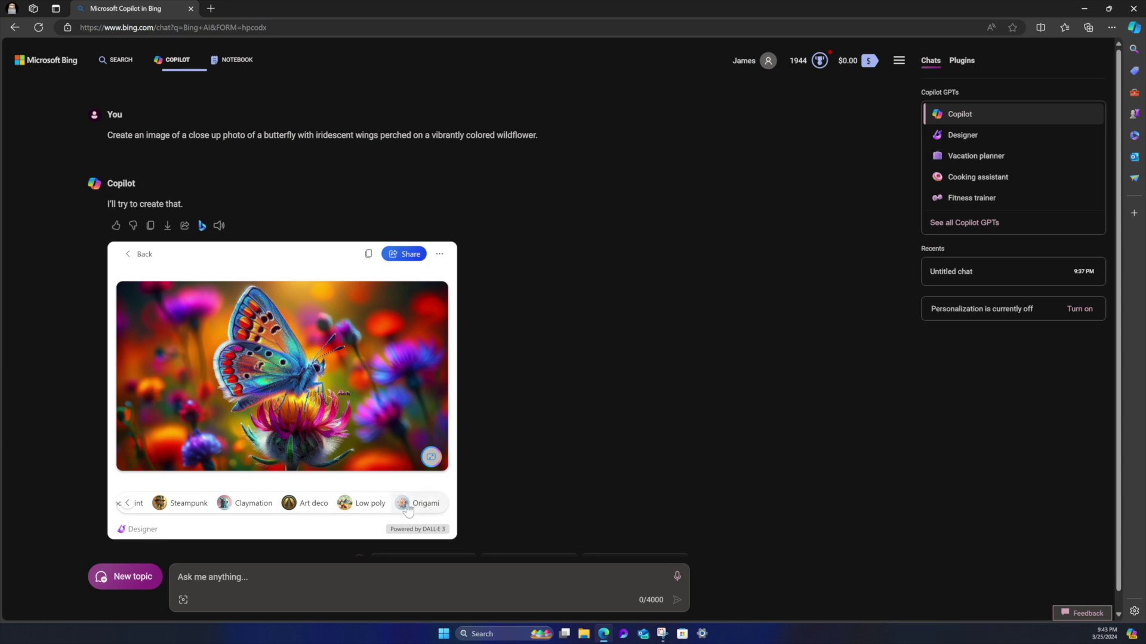
pyautogui.click(370, 504)
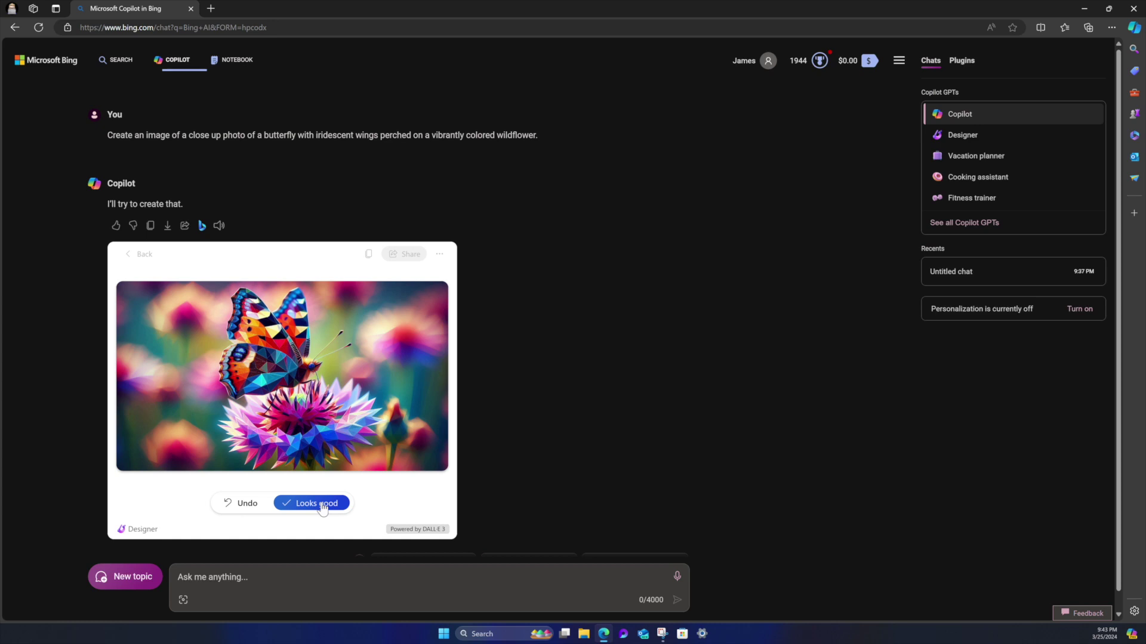
# - Undo Low poly, apply Color pop to the butterfly with greyscale flowers, keep it, and go back
pyautogui.click(246, 507)
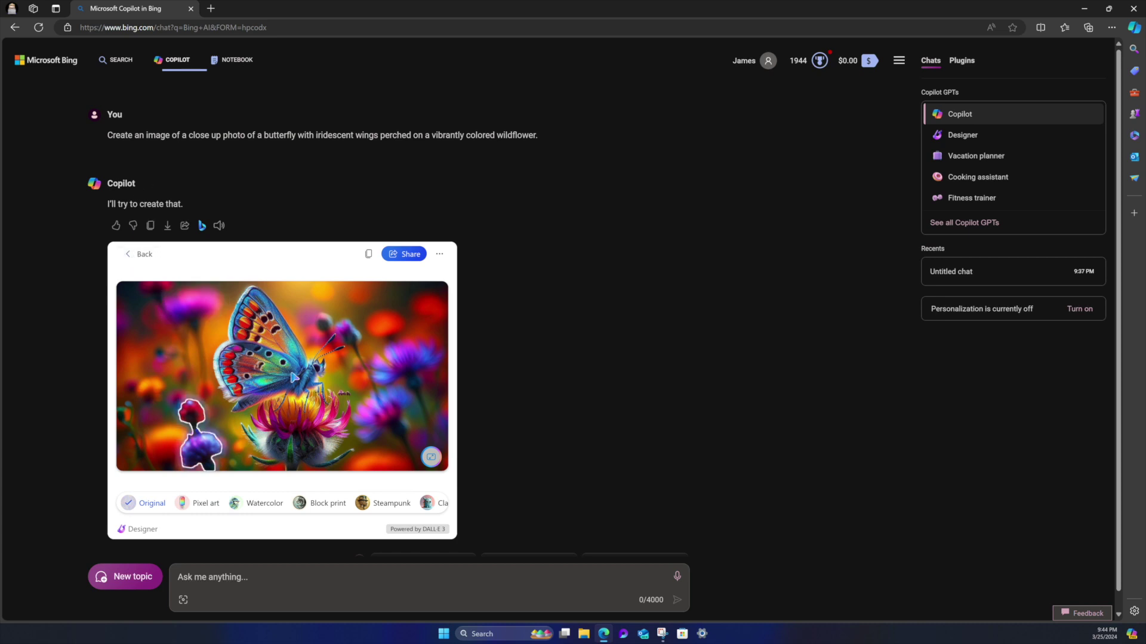
pyautogui.moveTo(280, 373)
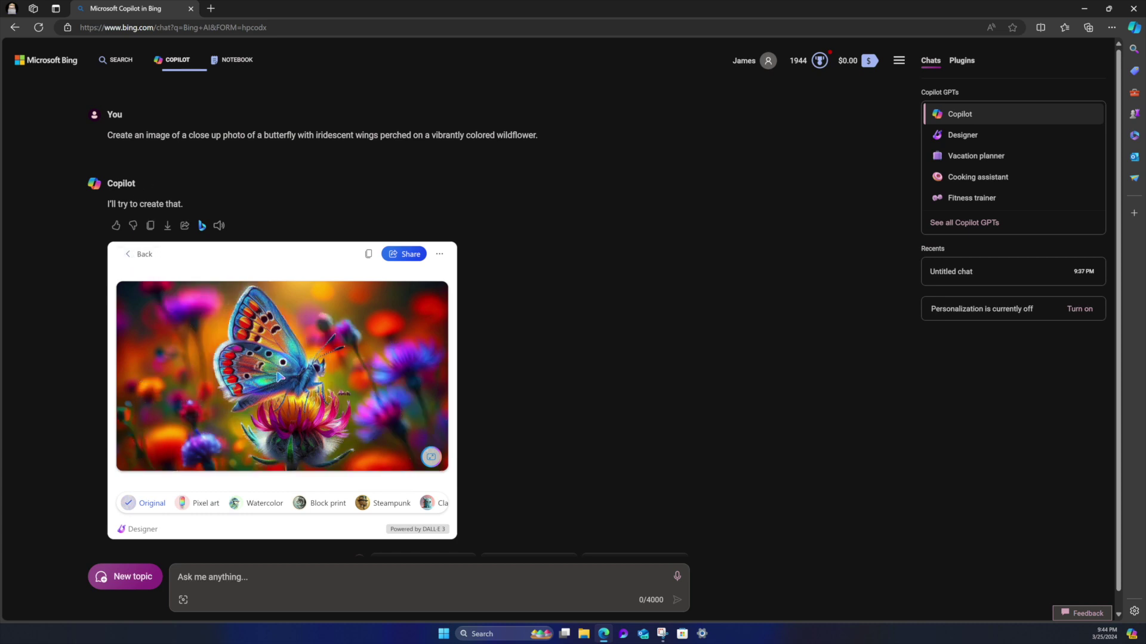
pyautogui.click(281, 373)
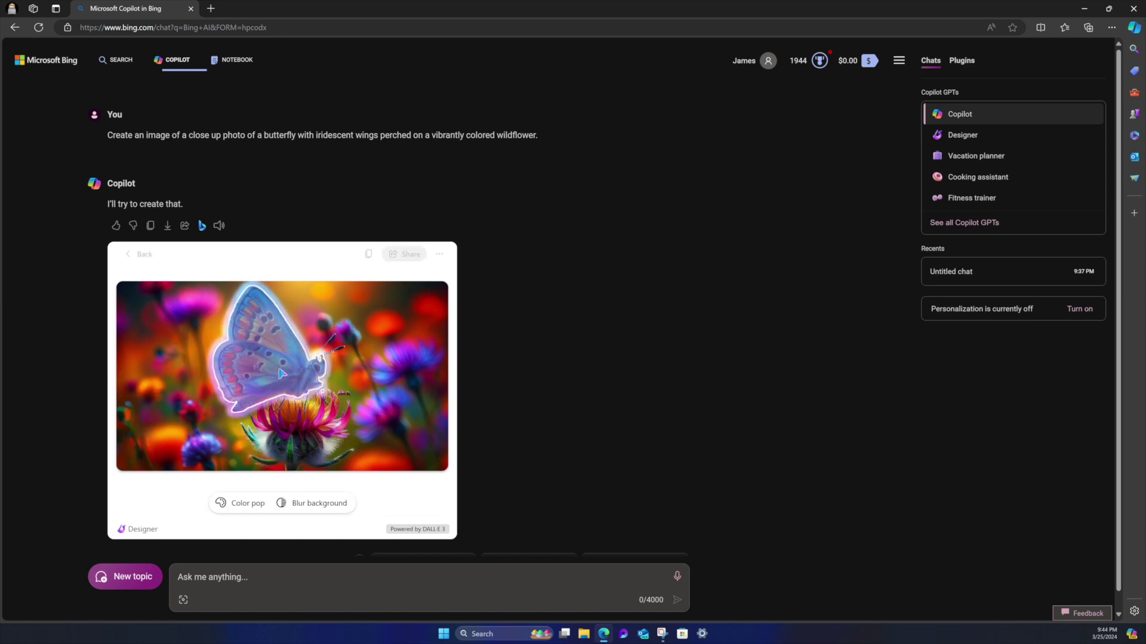
pyautogui.click(245, 506)
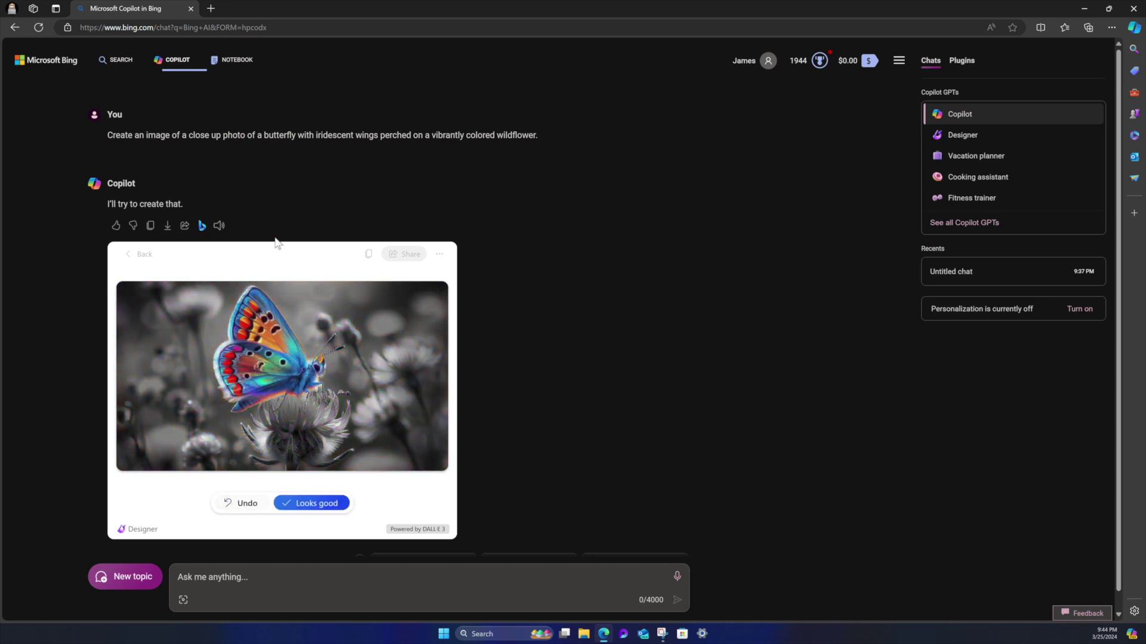
pyautogui.click(309, 505)
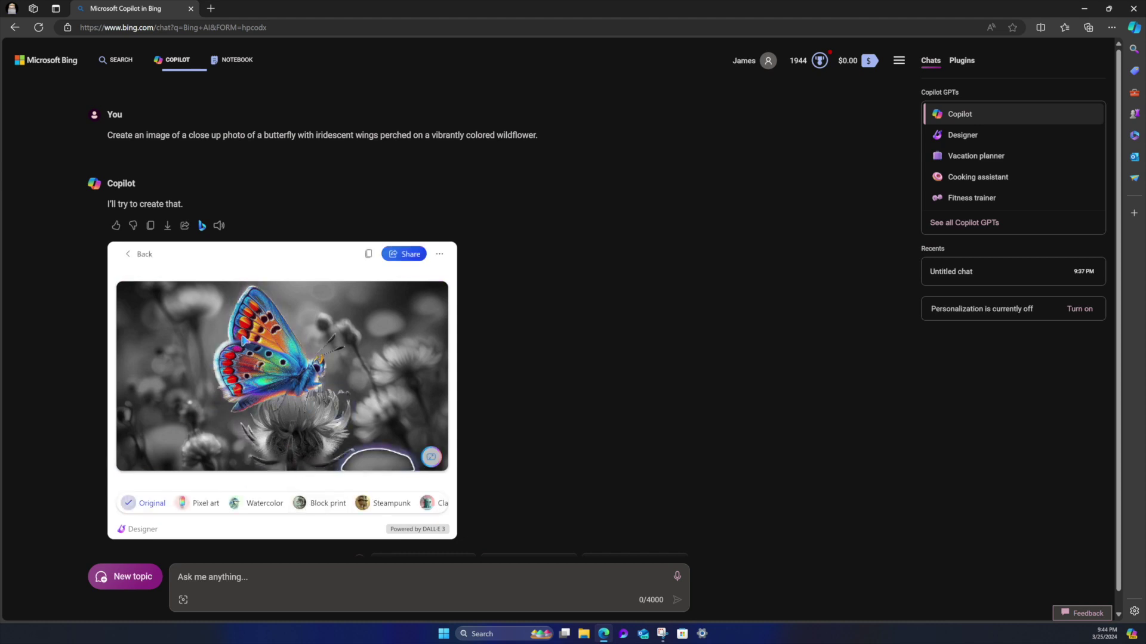
pyautogui.click(139, 254)
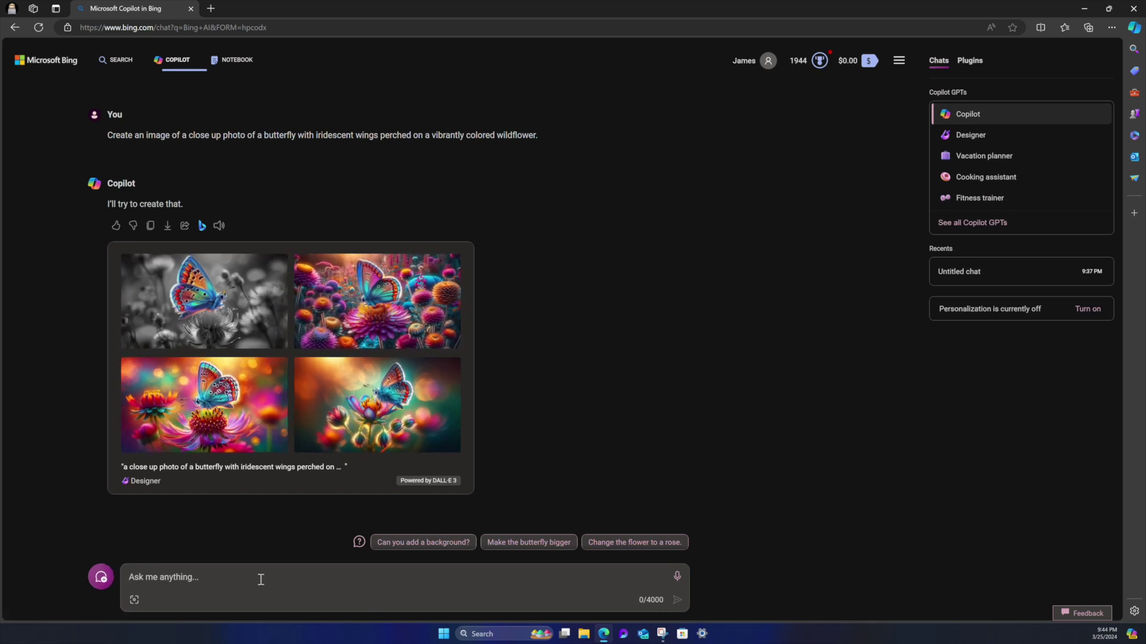
# - Dictate the elderly-woman portrait prompt, then open the first portrait in the editor
pyautogui.click(677, 578)
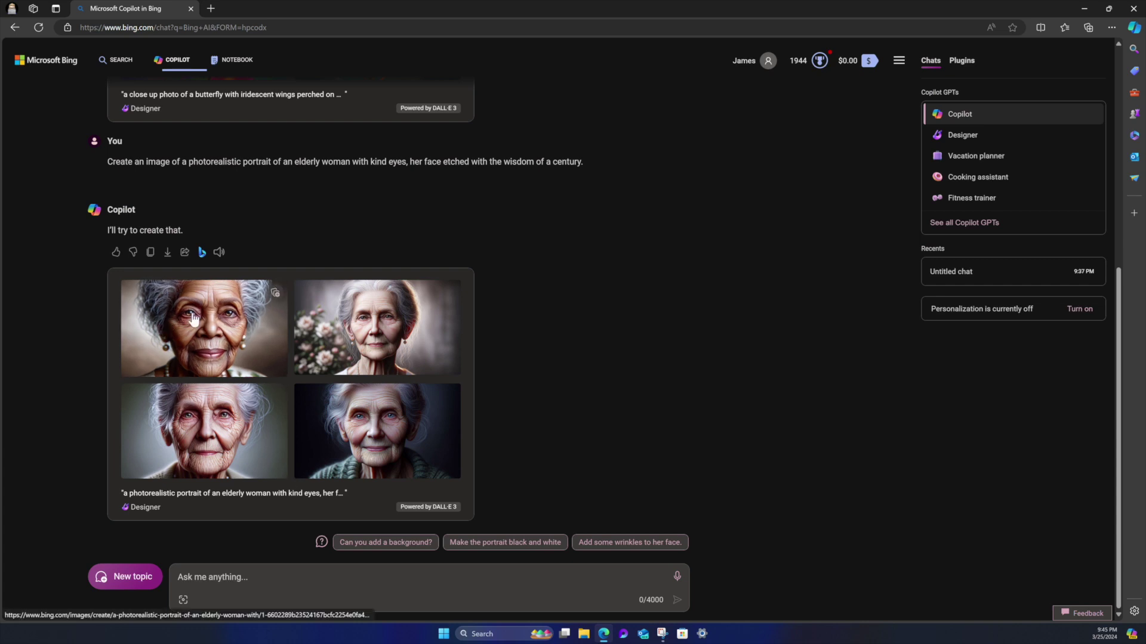
pyautogui.click(155, 363)
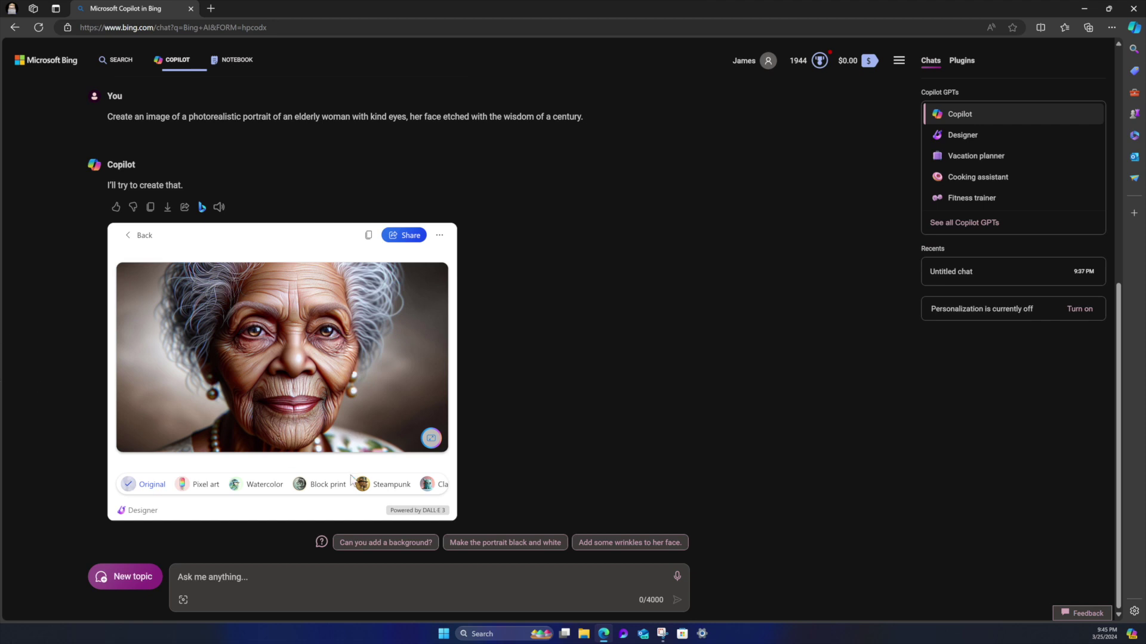
# - Restyle the first elderly-woman portrait as Watercolor, keep it, and return to the grid
pyautogui.click(438, 486)
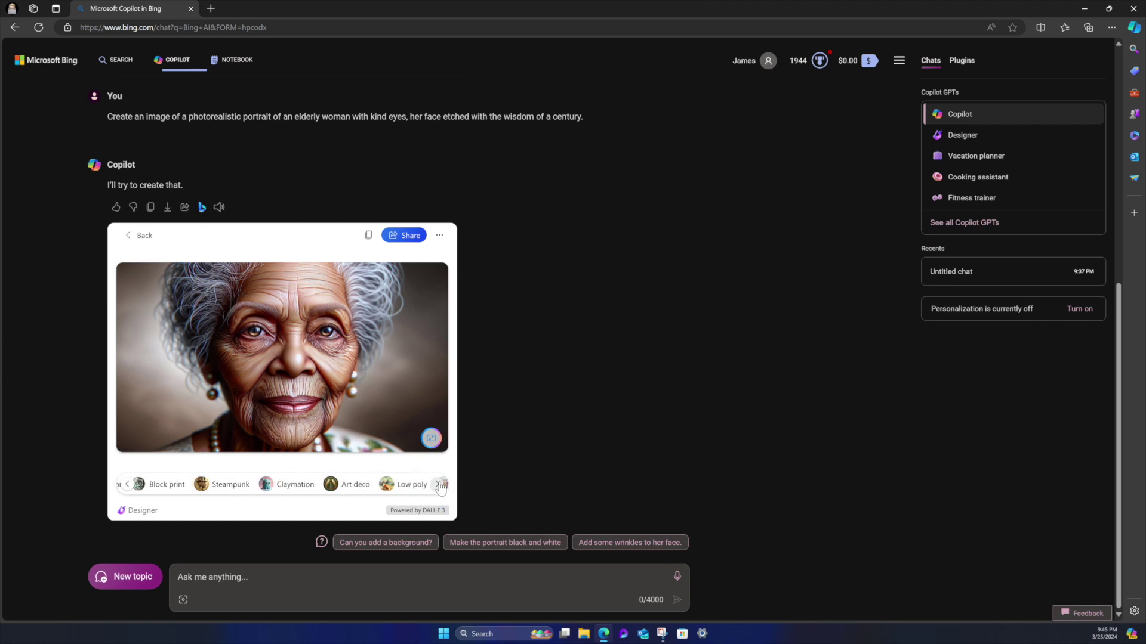
pyautogui.click(439, 485)
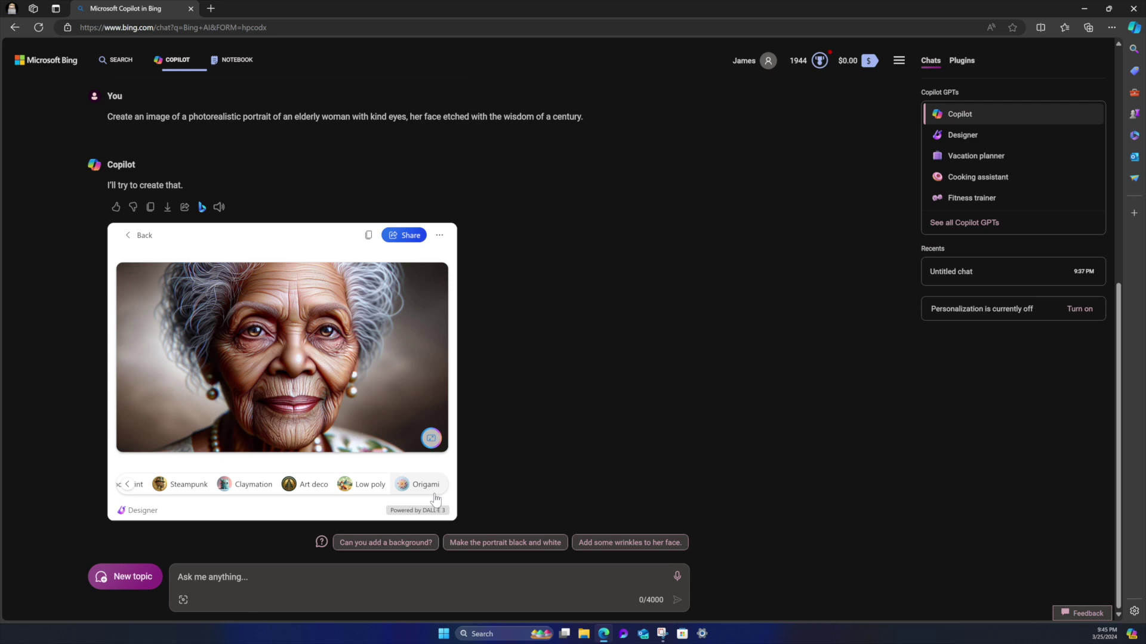
pyautogui.click(126, 486)
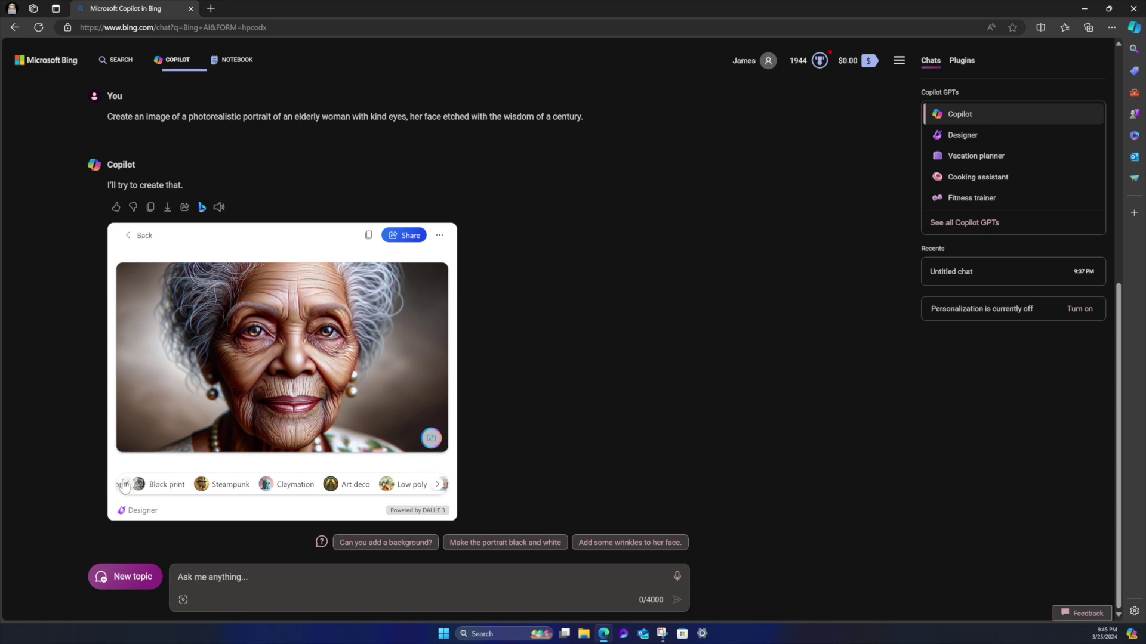
pyautogui.click(125, 486)
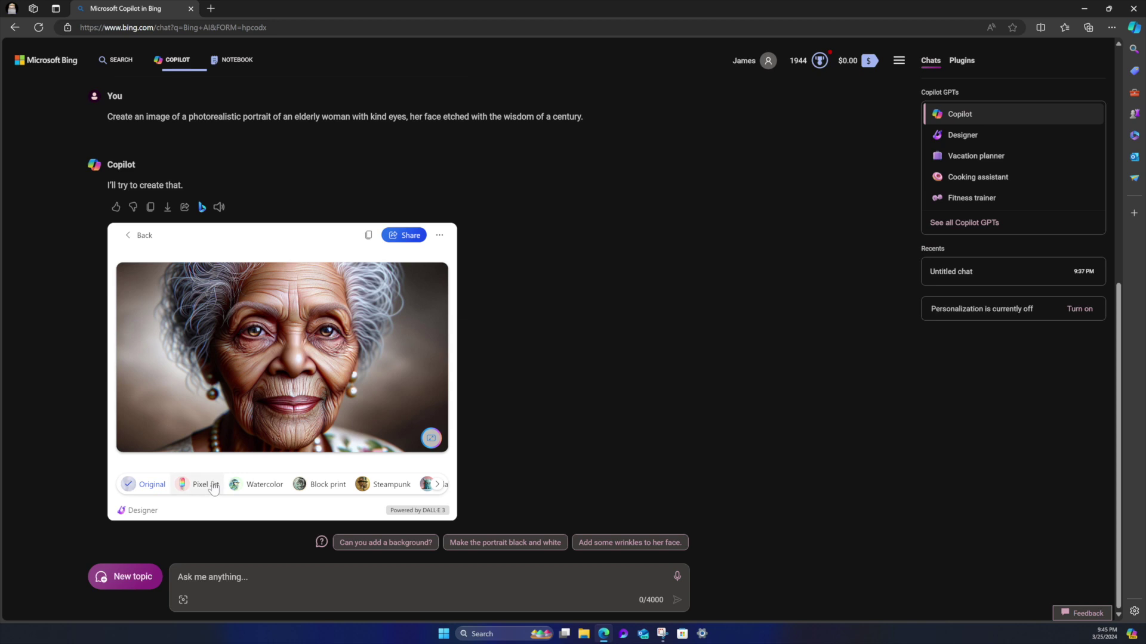
pyautogui.click(253, 486)
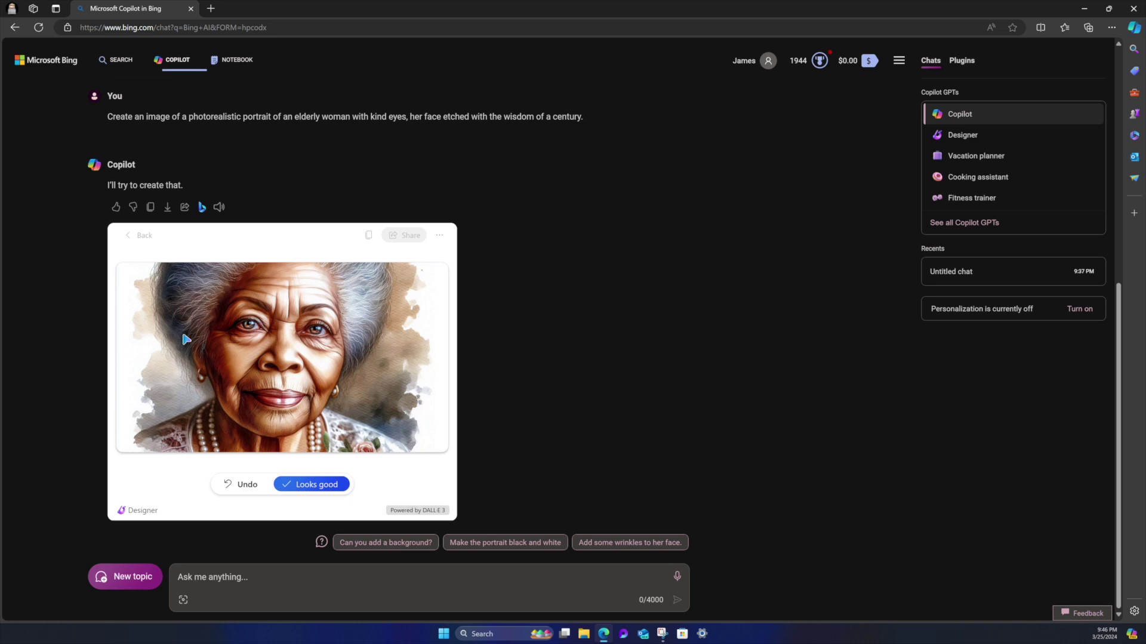
pyautogui.click(335, 491)
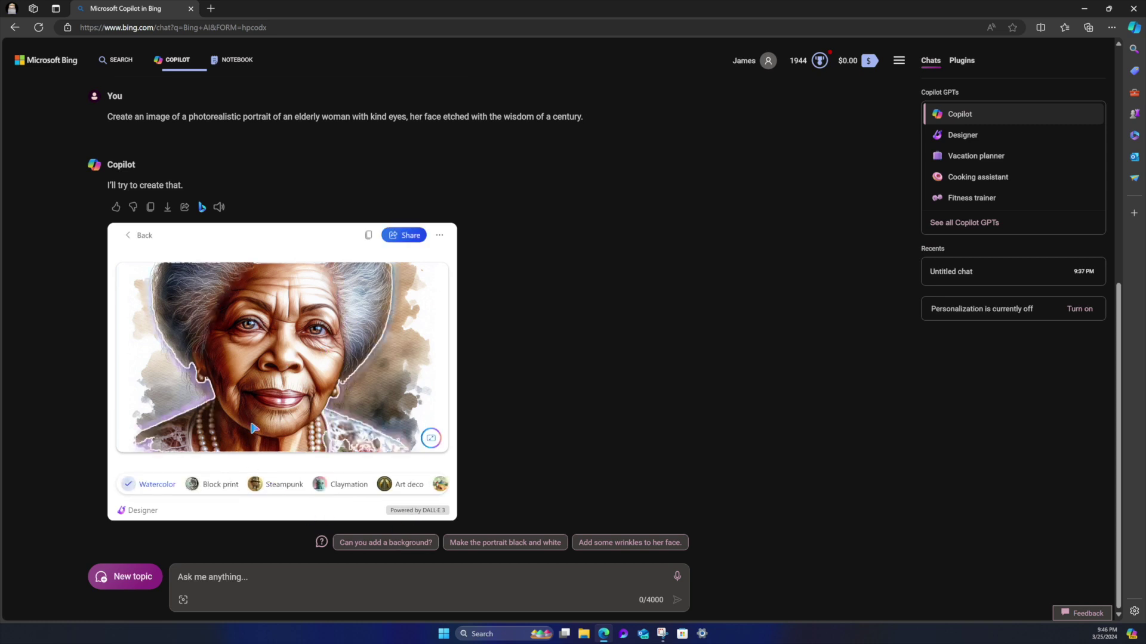
pyautogui.click(140, 235)
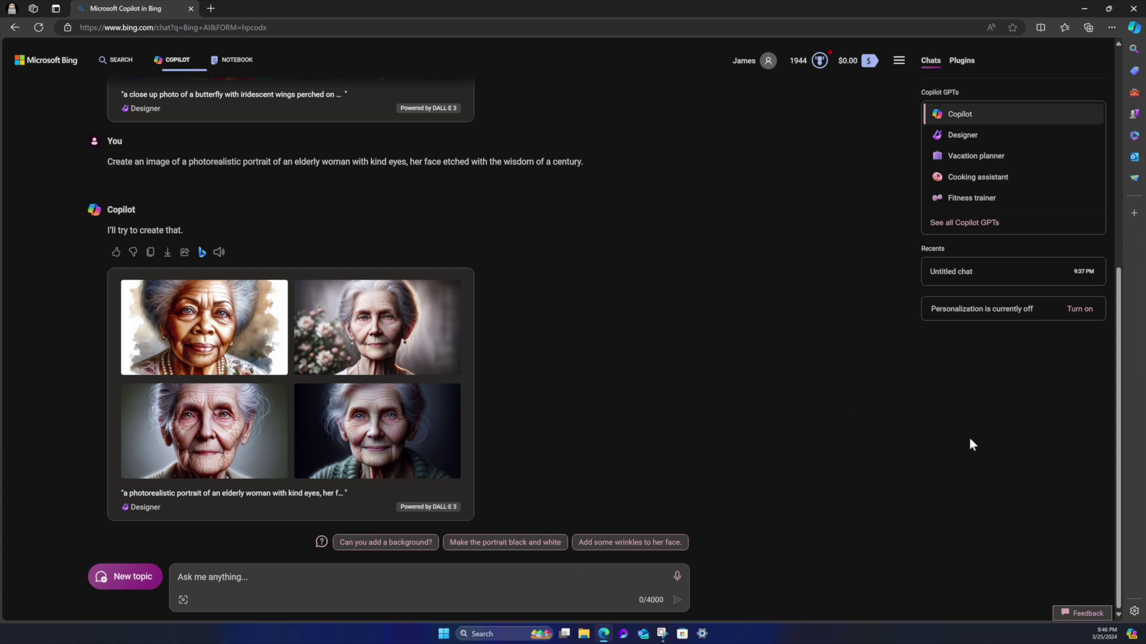
# - Dictate and send the Van Gogh pixel-art swirling-stars prompt, then open the top-left result
pyautogui.click(677, 577)
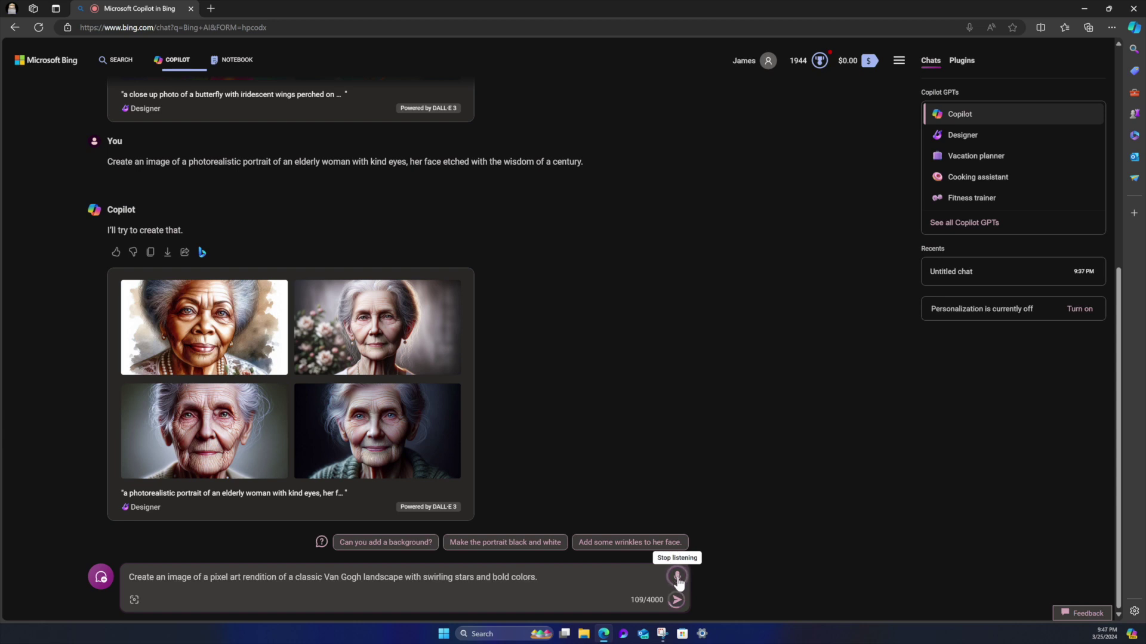
pyautogui.click(677, 577)
pyautogui.press('Return')
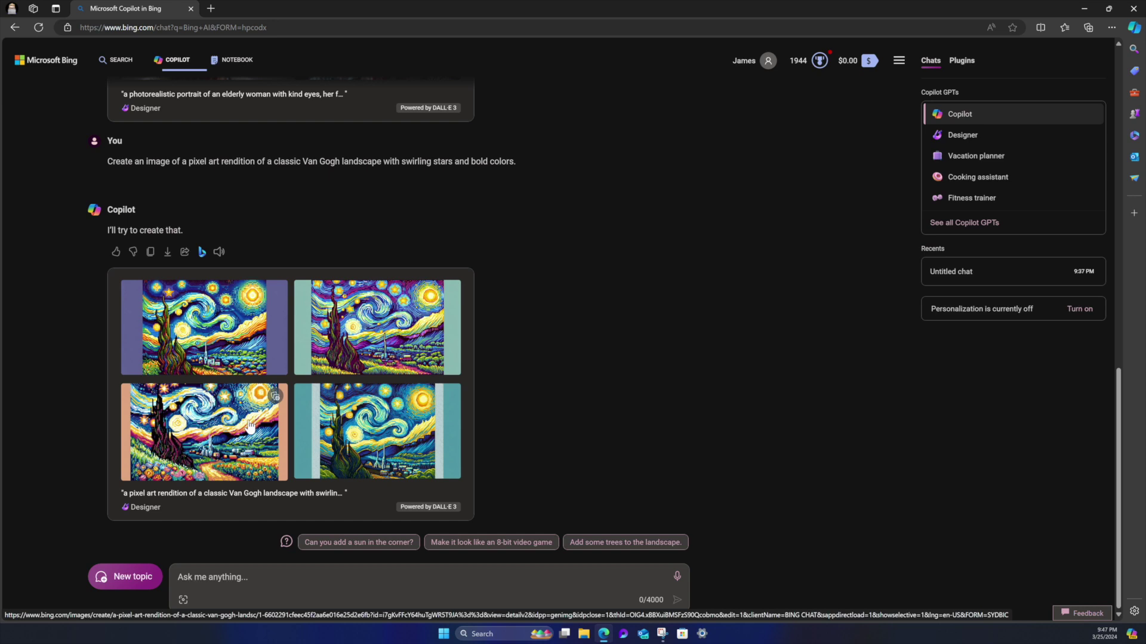
pyautogui.click(220, 327)
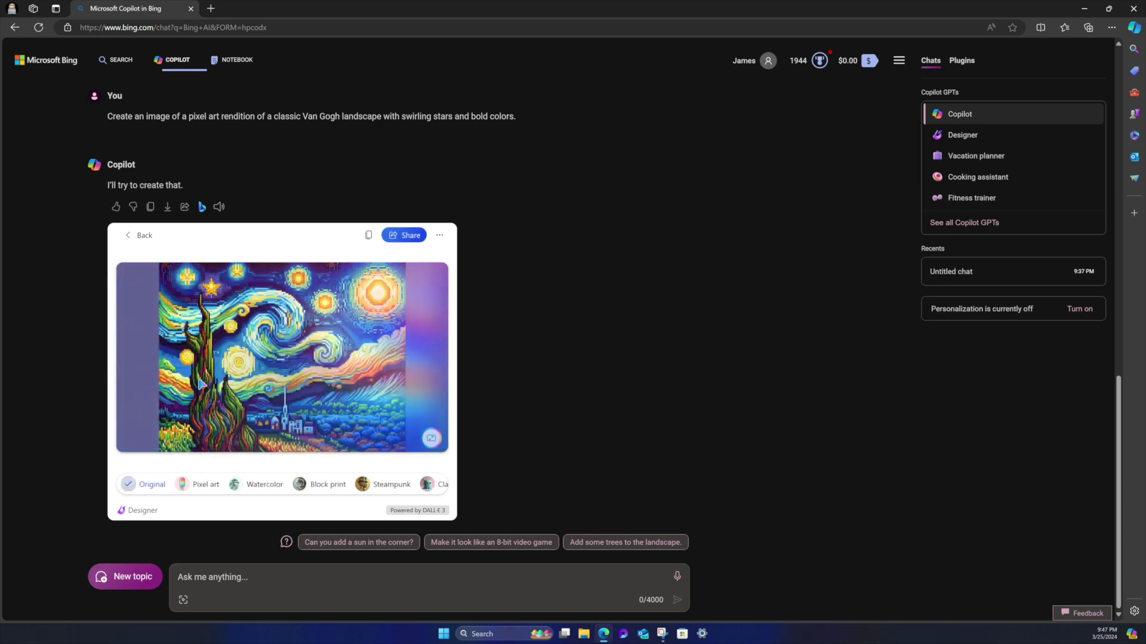
# - Apply and keep the Pixel art style on the first Van Gogh image, then go back
pyautogui.click(204, 485)
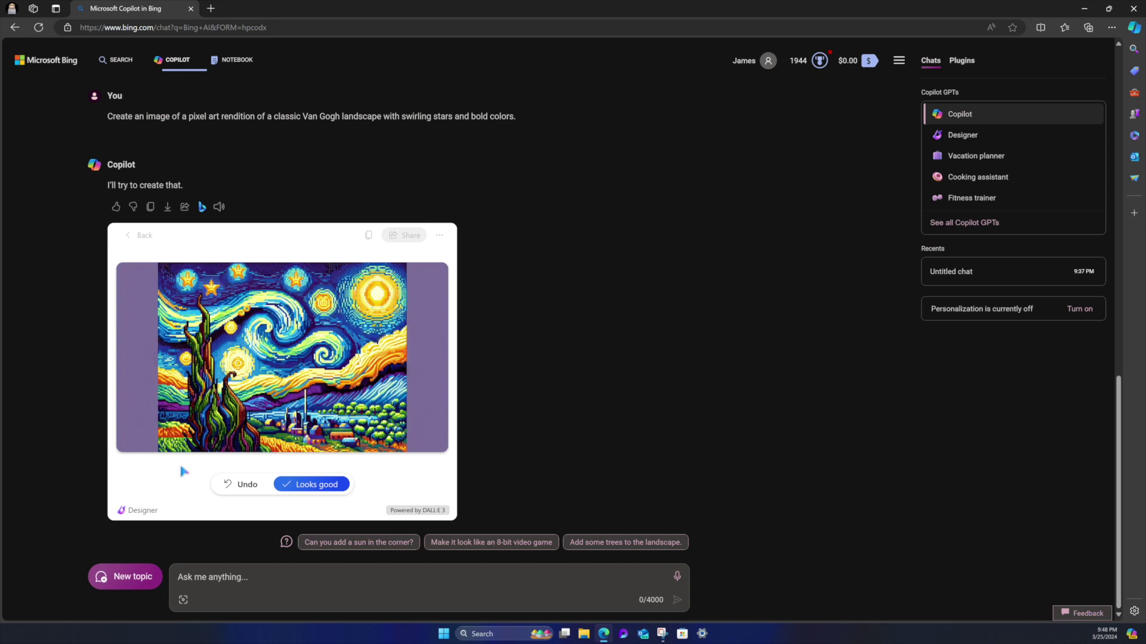
pyautogui.click(313, 485)
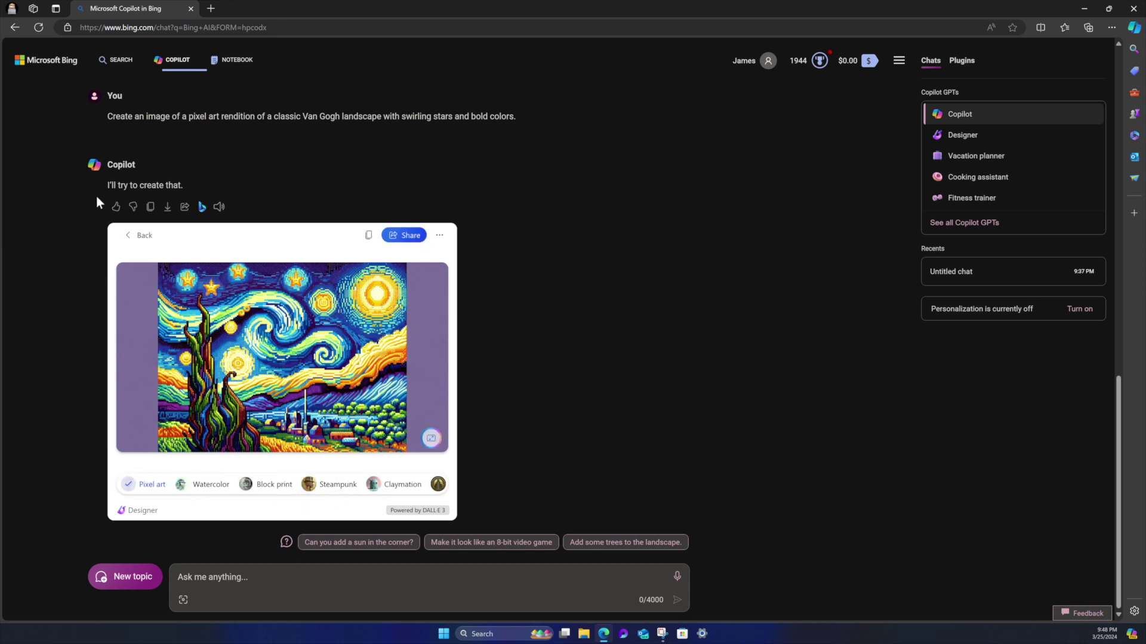
pyautogui.click(142, 236)
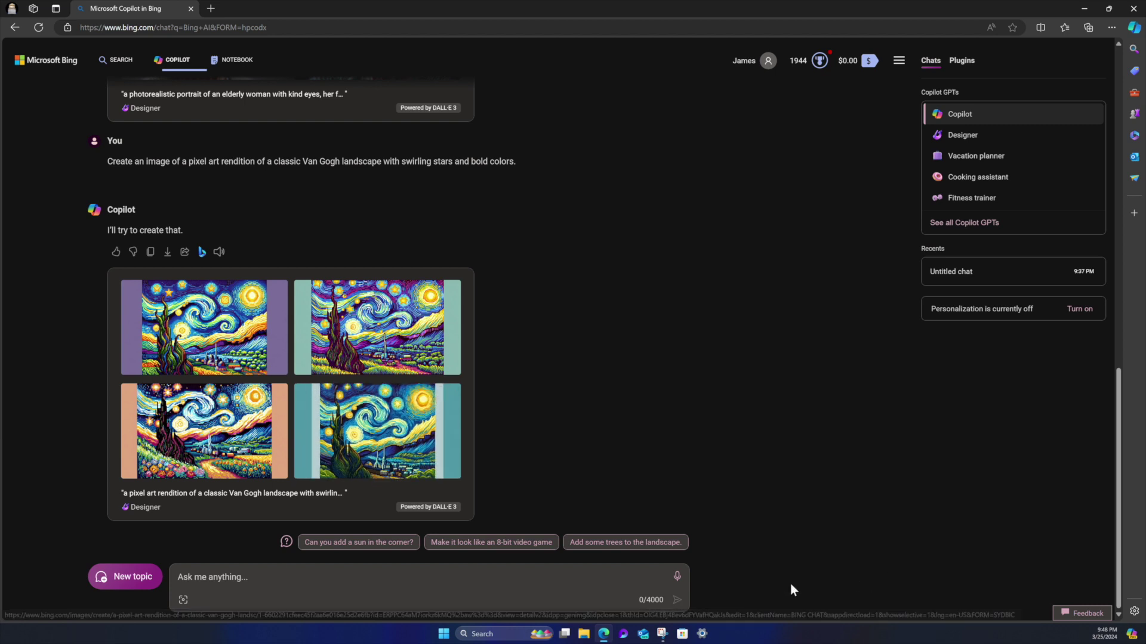
# - Dictate and send the blueprint impossible-machine prompt, then open the third image
pyautogui.click(677, 577)
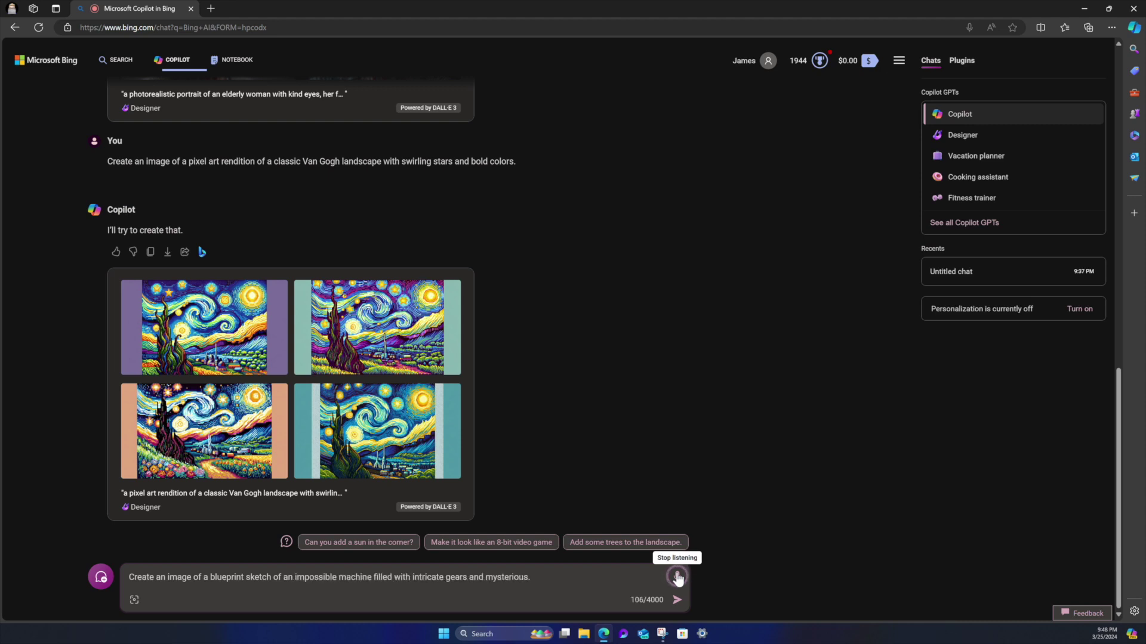
pyautogui.click(676, 577)
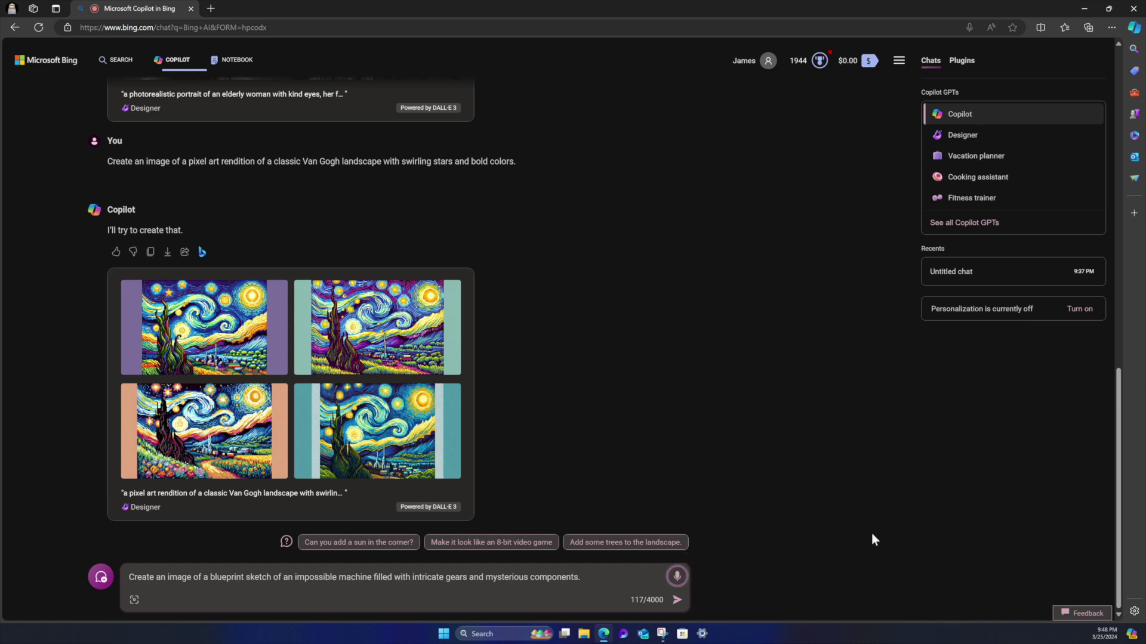
pyautogui.press('Return')
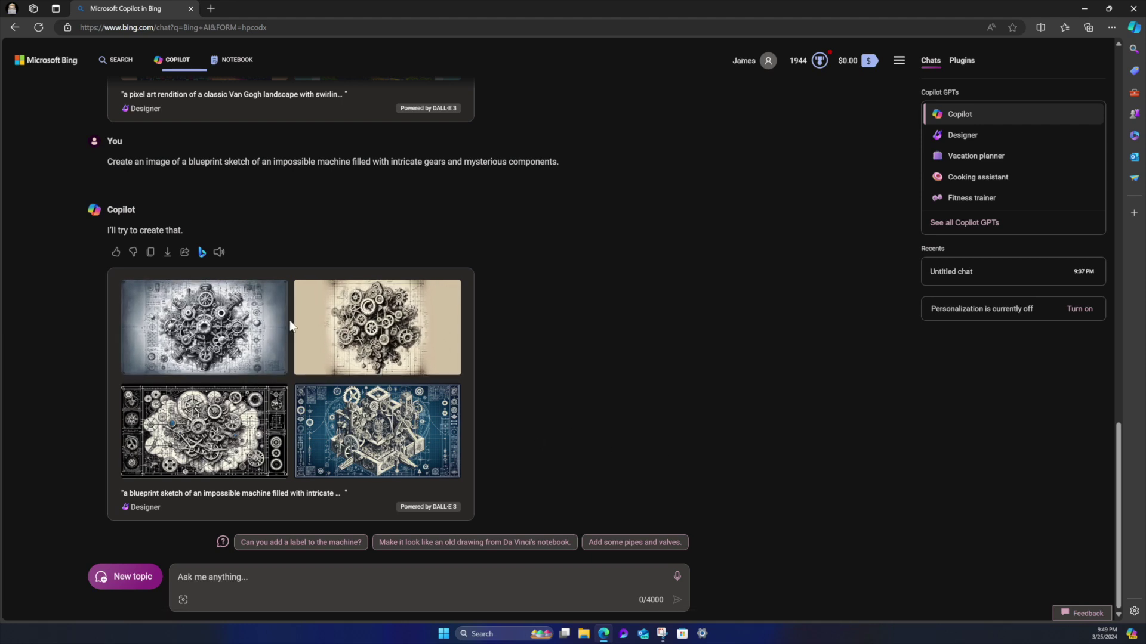
pyautogui.click(216, 439)
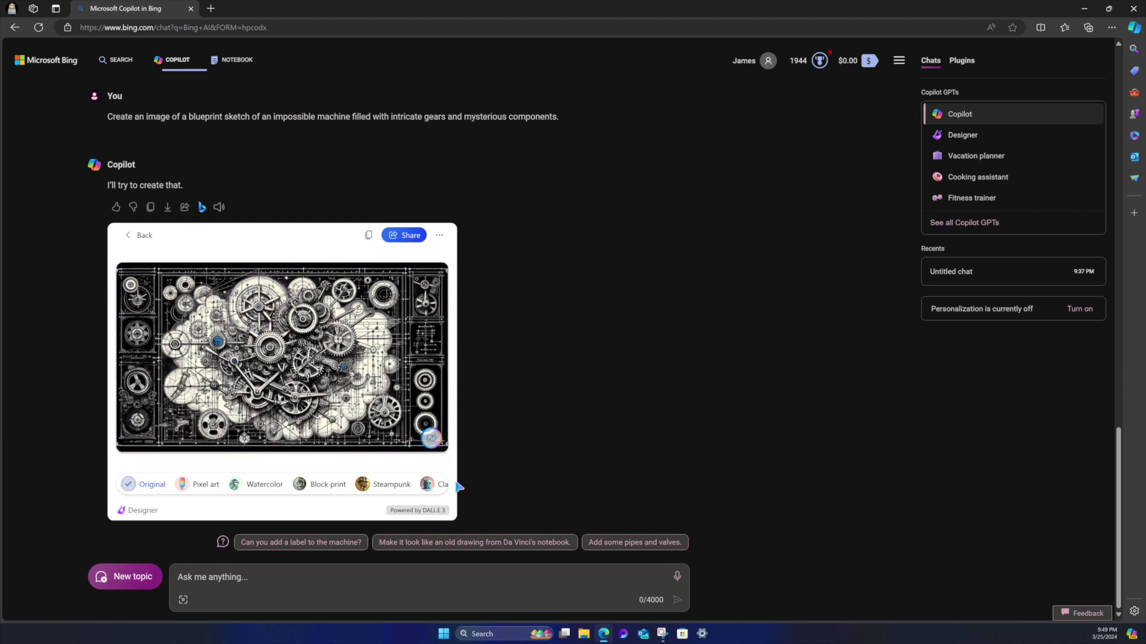
# - Try the Origami style on the third blueprint image, then undo it
pyautogui.click(438, 486)
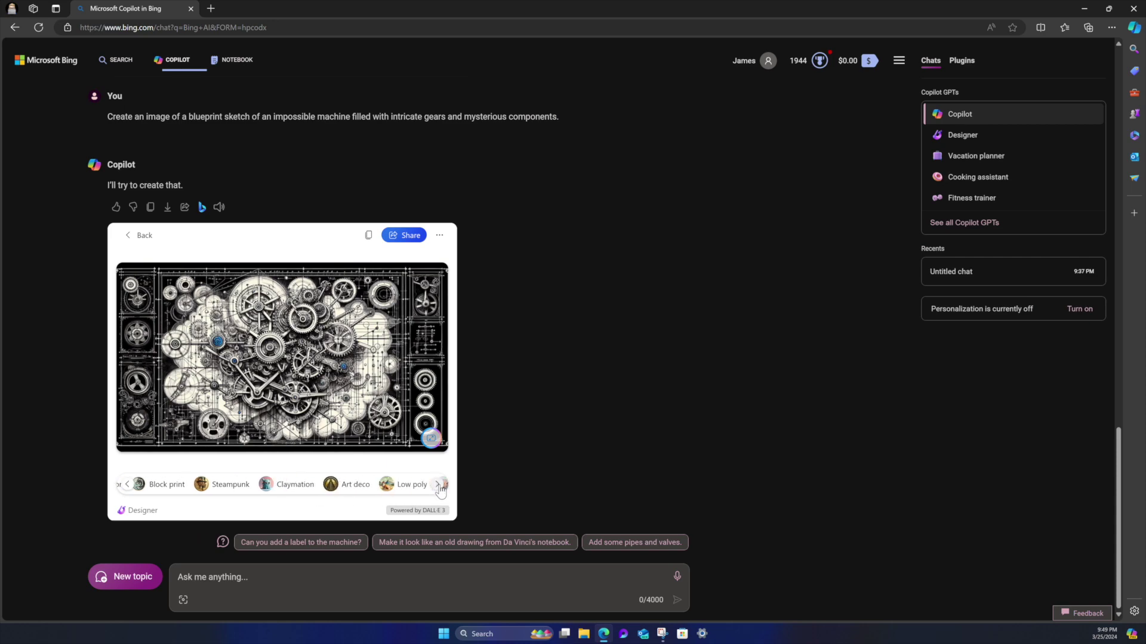
pyautogui.click(439, 486)
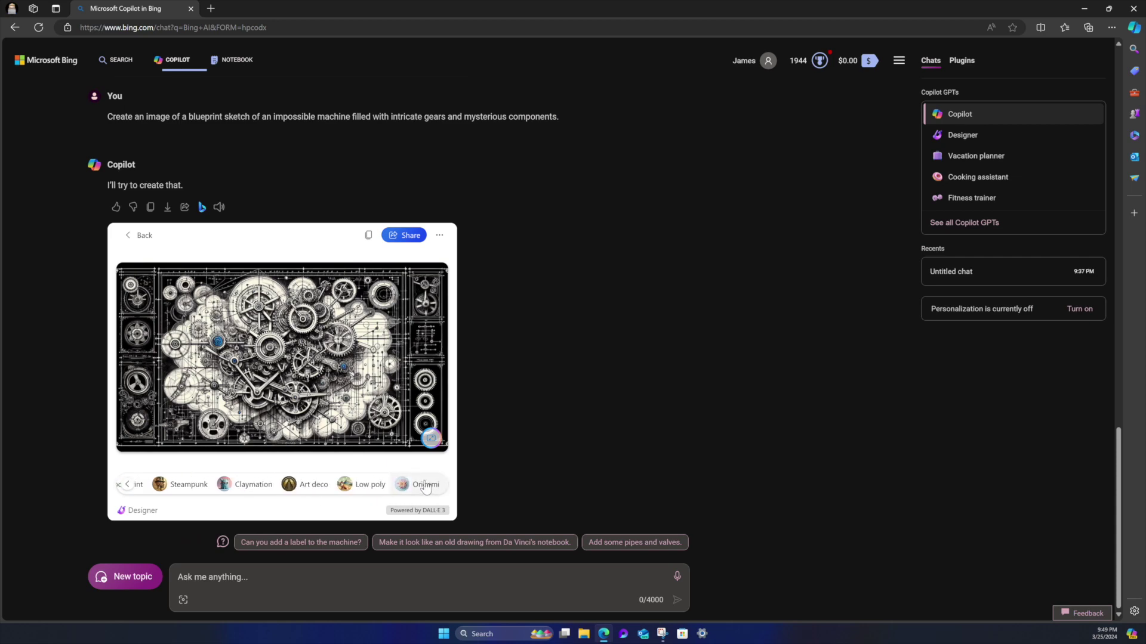
pyautogui.click(425, 486)
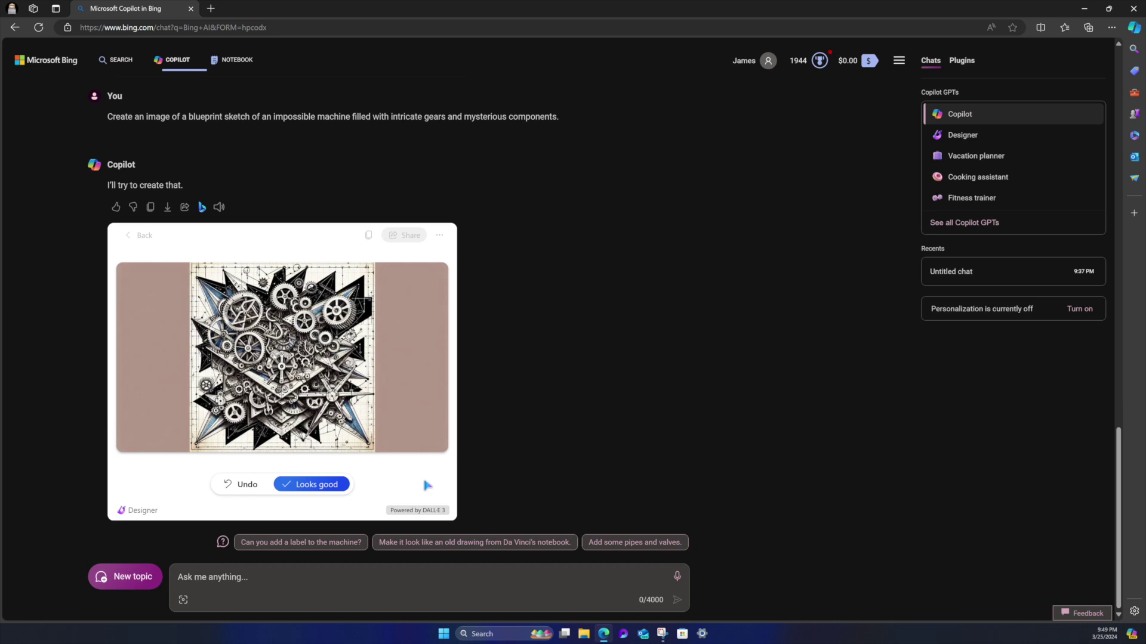
pyautogui.click(247, 486)
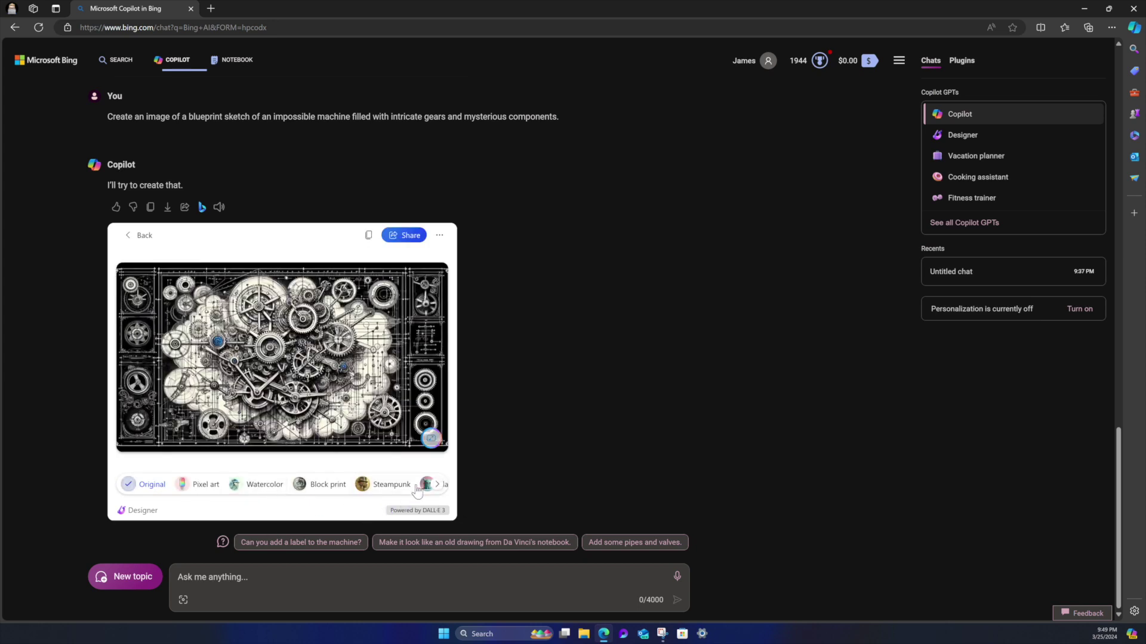
# - Apply the Steampunk style to the third blueprint image, keep it, and return to the grid
pyautogui.click(386, 486)
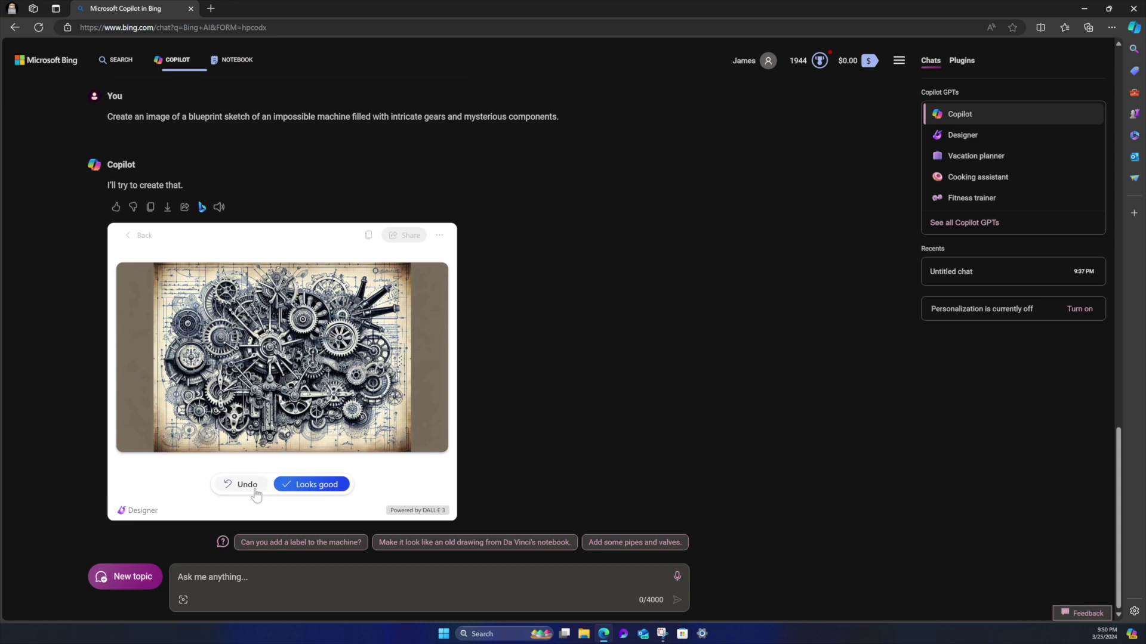
pyautogui.click(337, 486)
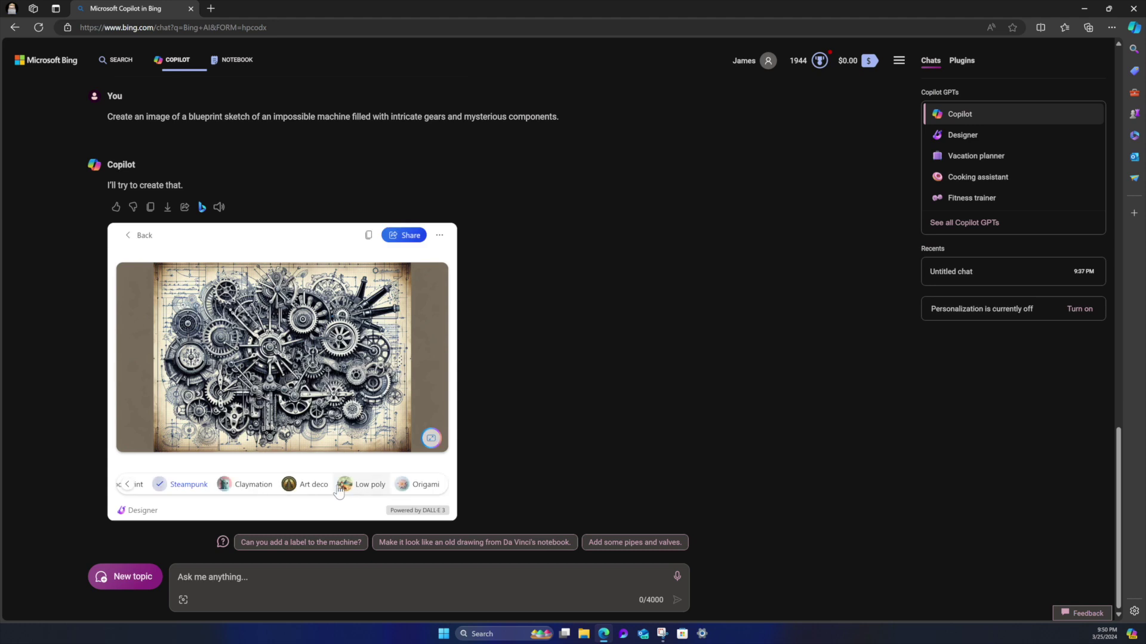
pyautogui.click(132, 235)
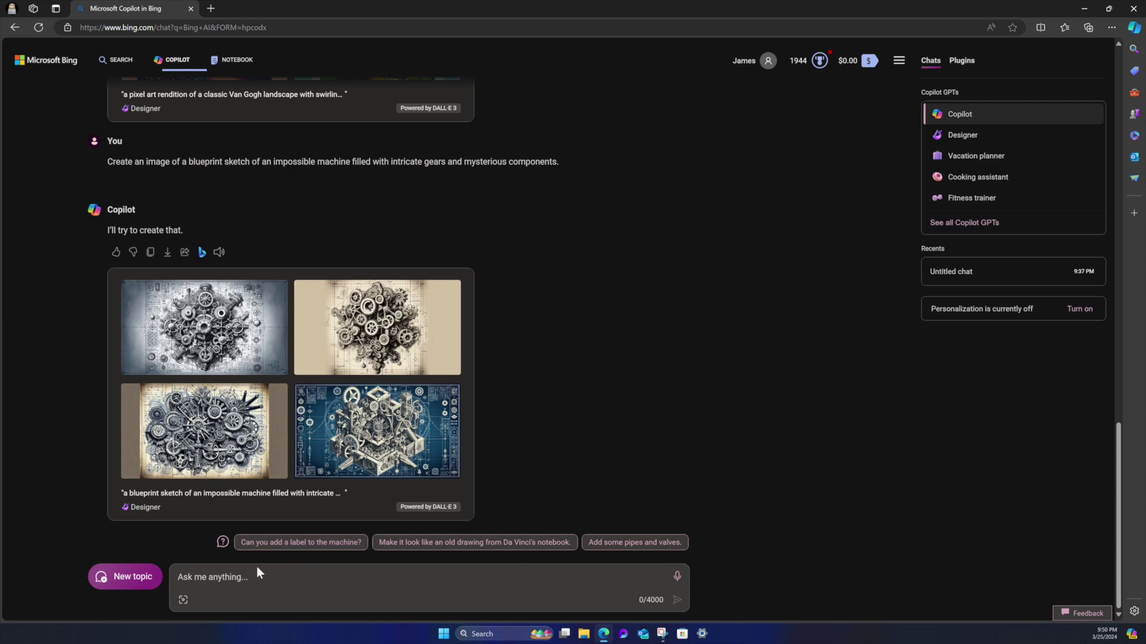
# - Dictate and send a prompt for a cloud sculpture casting long shadows in afternoon light
pyautogui.click(676, 577)
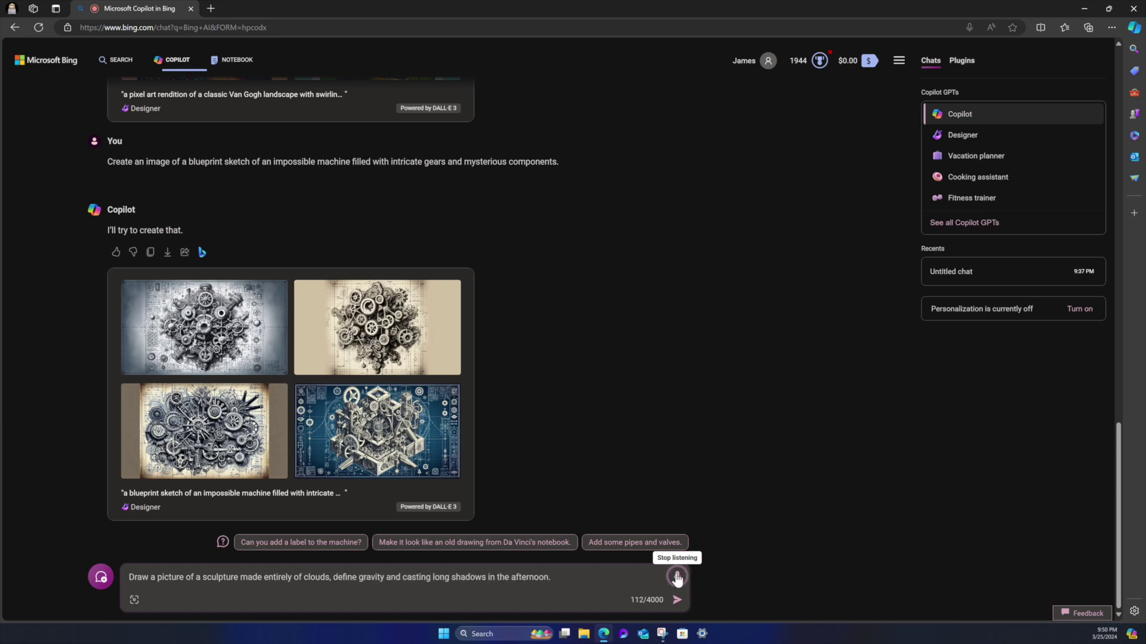
pyautogui.click(676, 576)
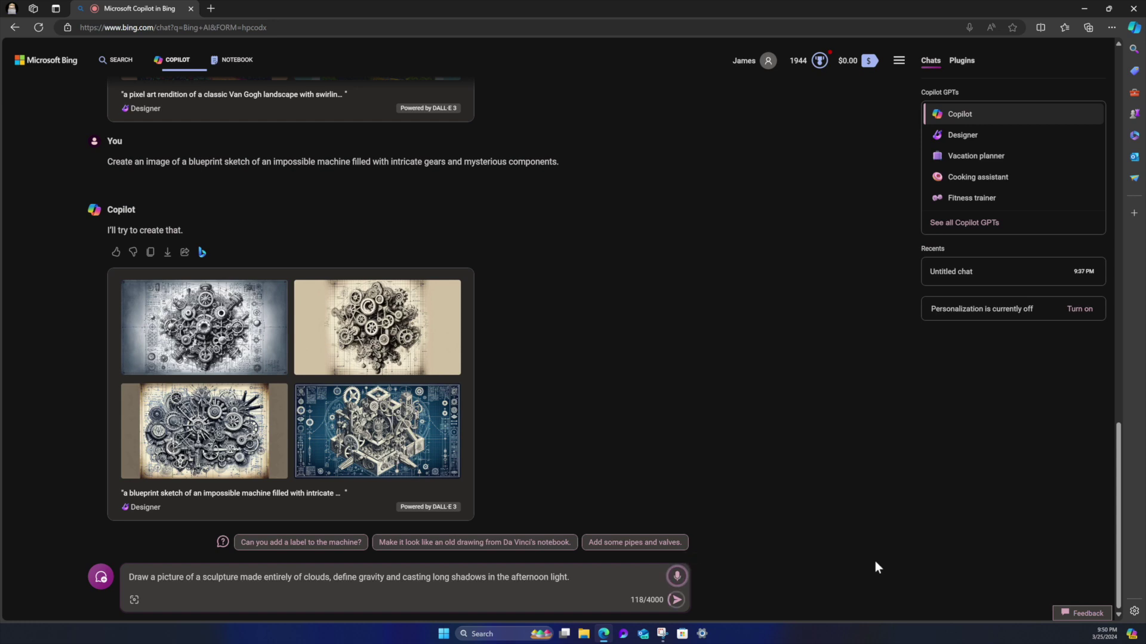
pyautogui.press('Return')
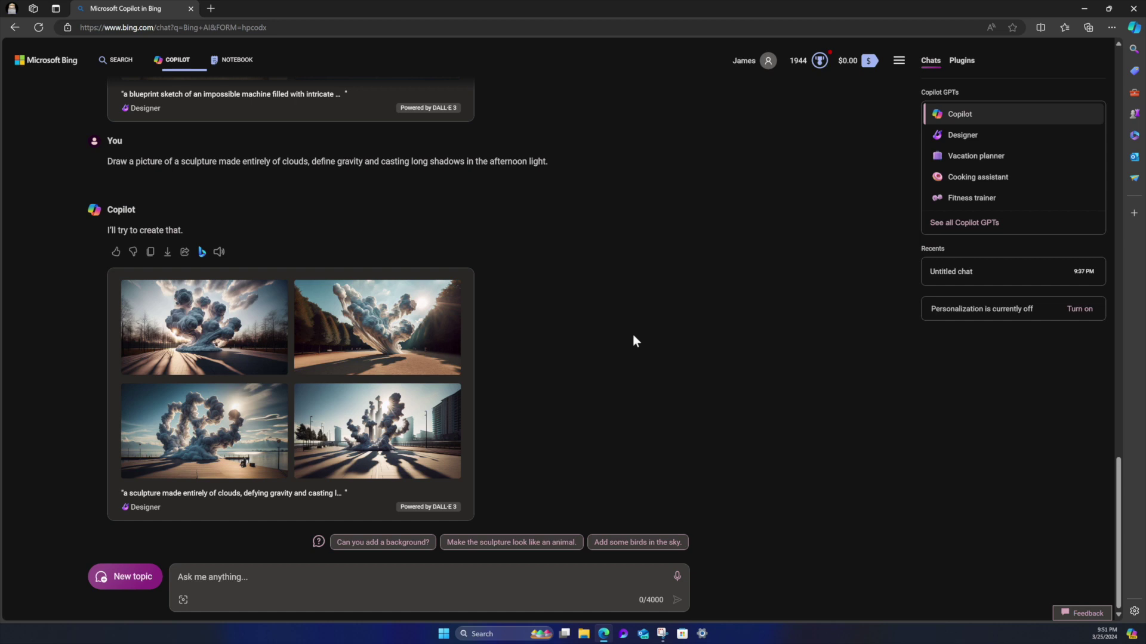
# - Preview the first and top-right cloud-sculpture images enlarged, returning to the grid after each
pyautogui.click(154, 345)
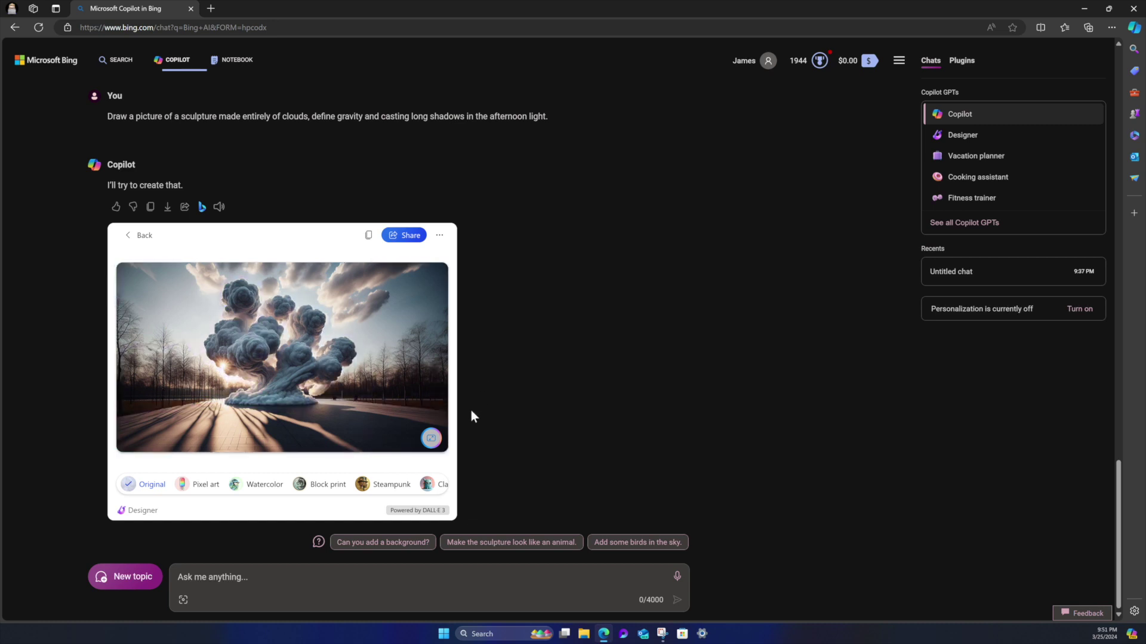
pyautogui.click(145, 236)
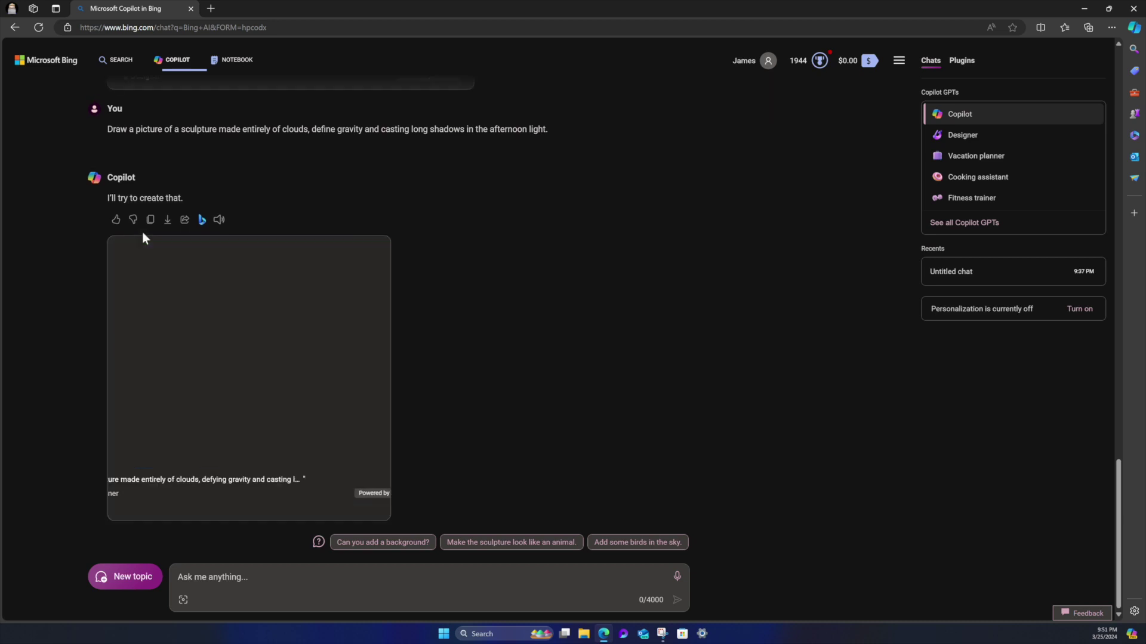
pyautogui.click(391, 341)
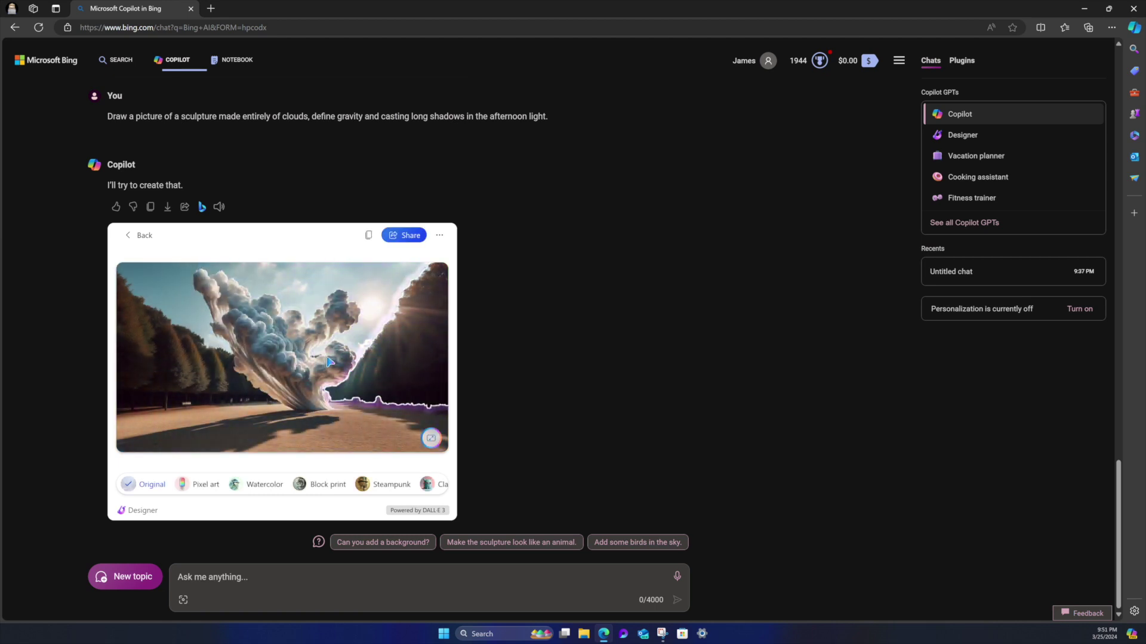
pyautogui.click(140, 235)
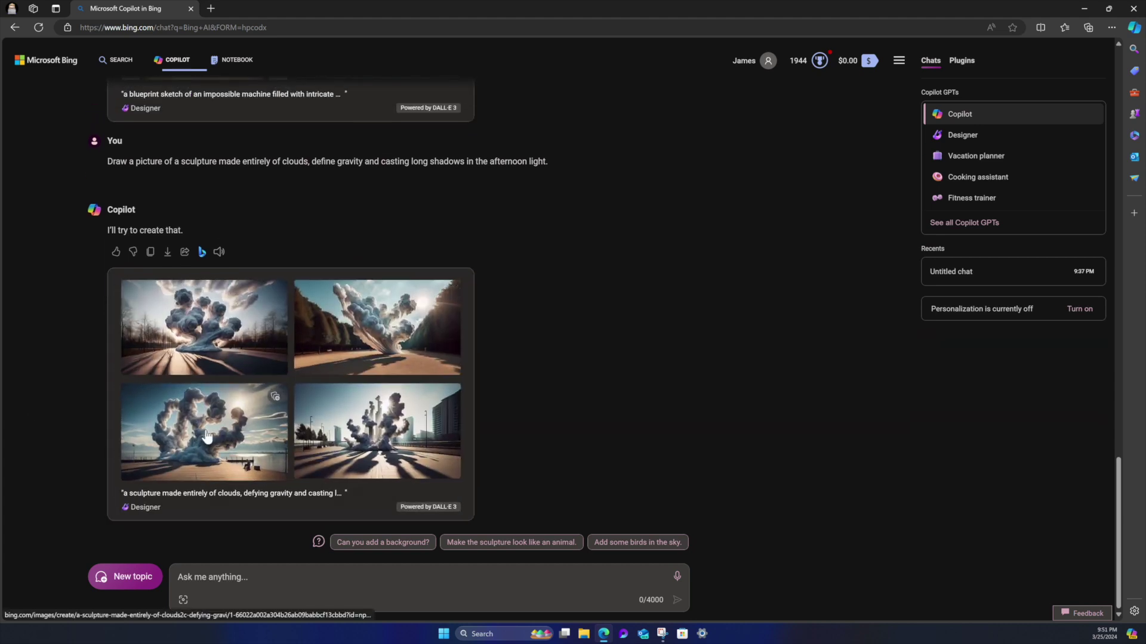
# - Recreate the bottom-right cloud-sculpture image in the Claymation style and keep it
pyautogui.click(389, 426)
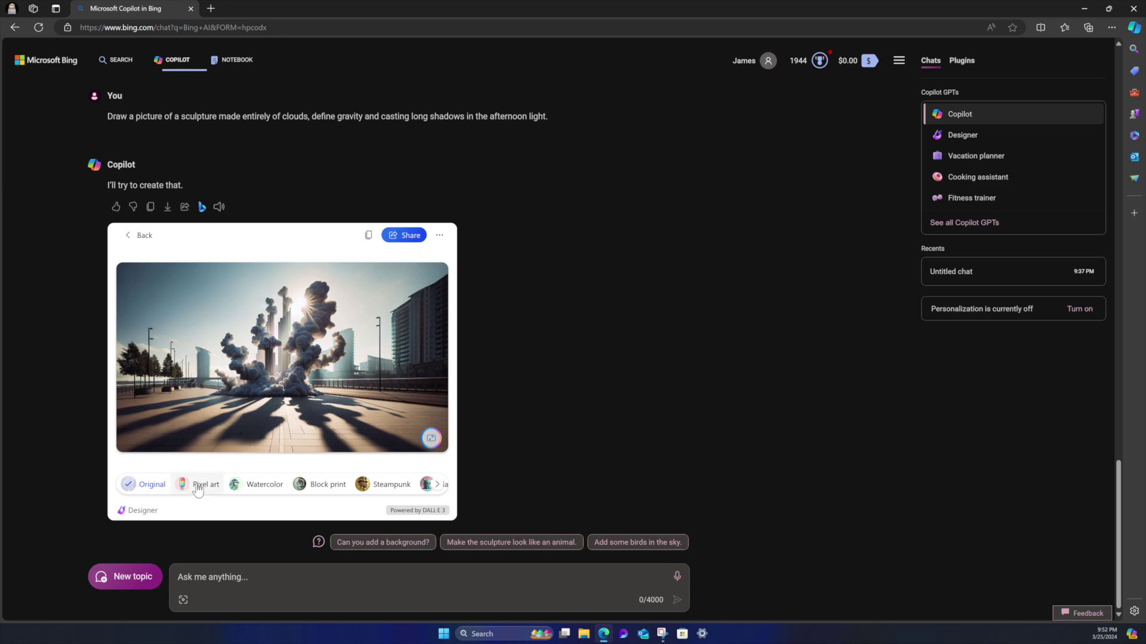
pyautogui.click(436, 484)
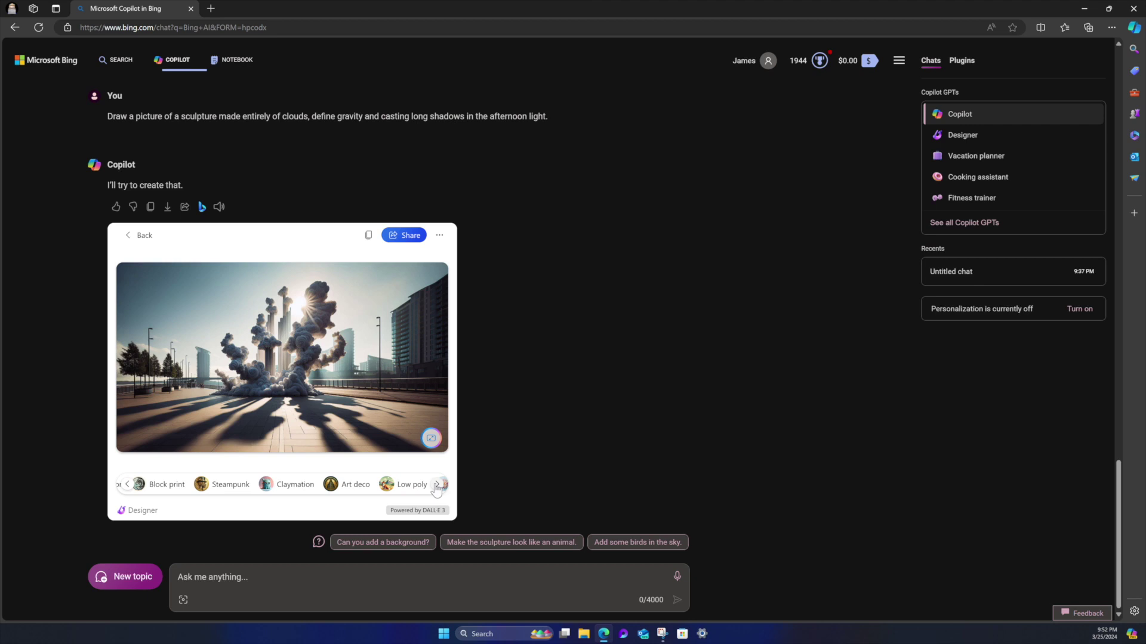
pyautogui.click(437, 486)
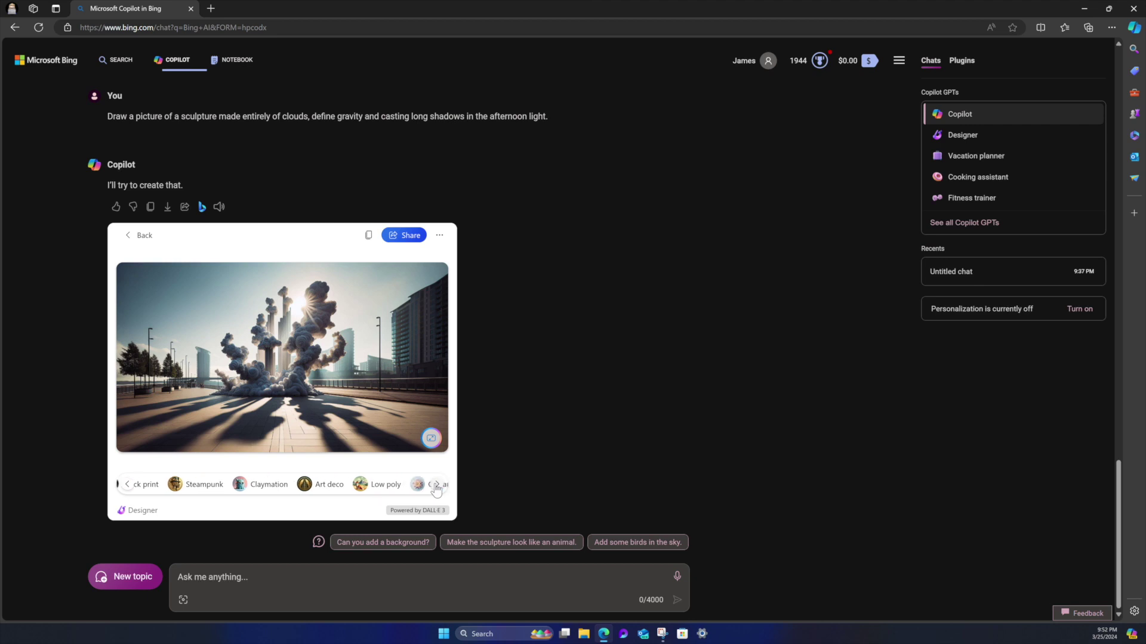
pyautogui.click(244, 486)
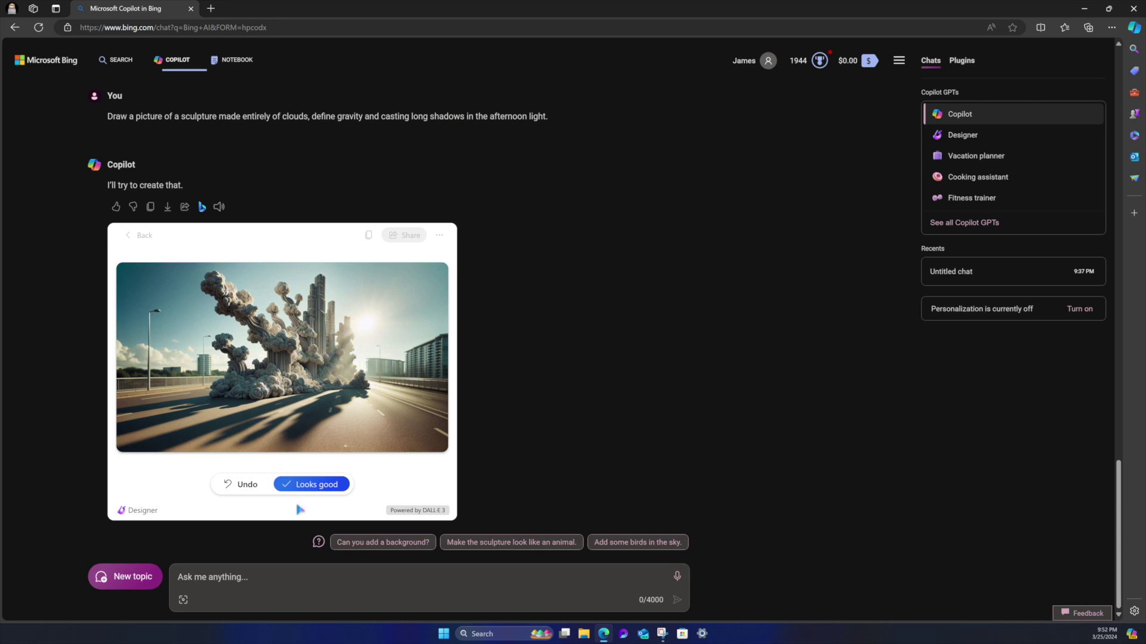
pyautogui.click(306, 488)
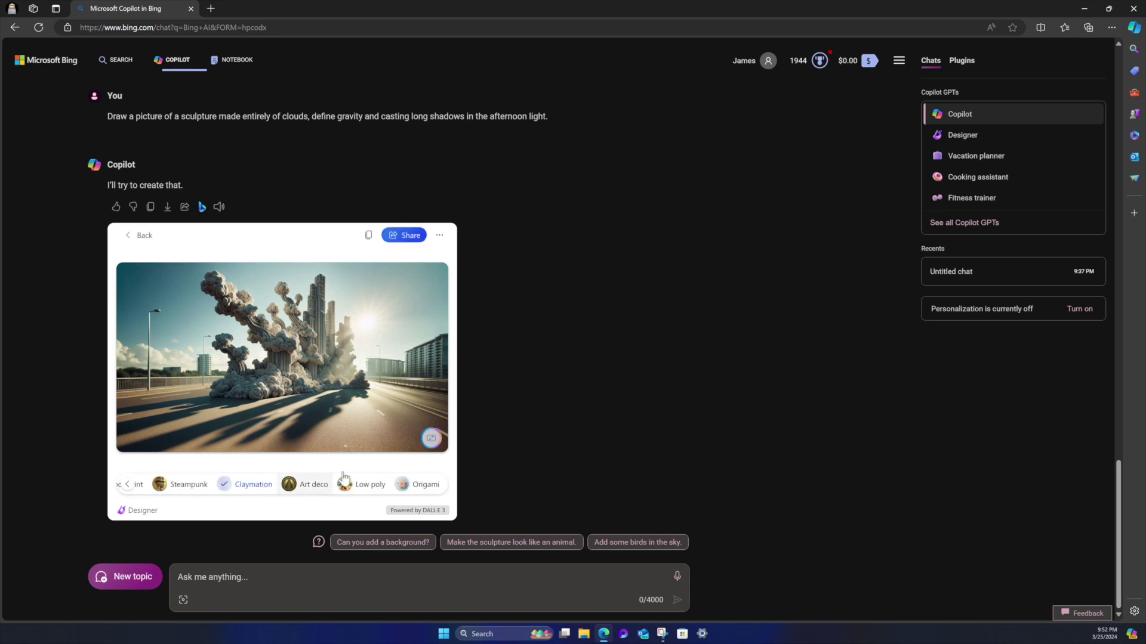
# - Close the editor and scroll up past the blueprint, Van Gogh and portrait grids to the butterfly images
pyautogui.click(137, 236)
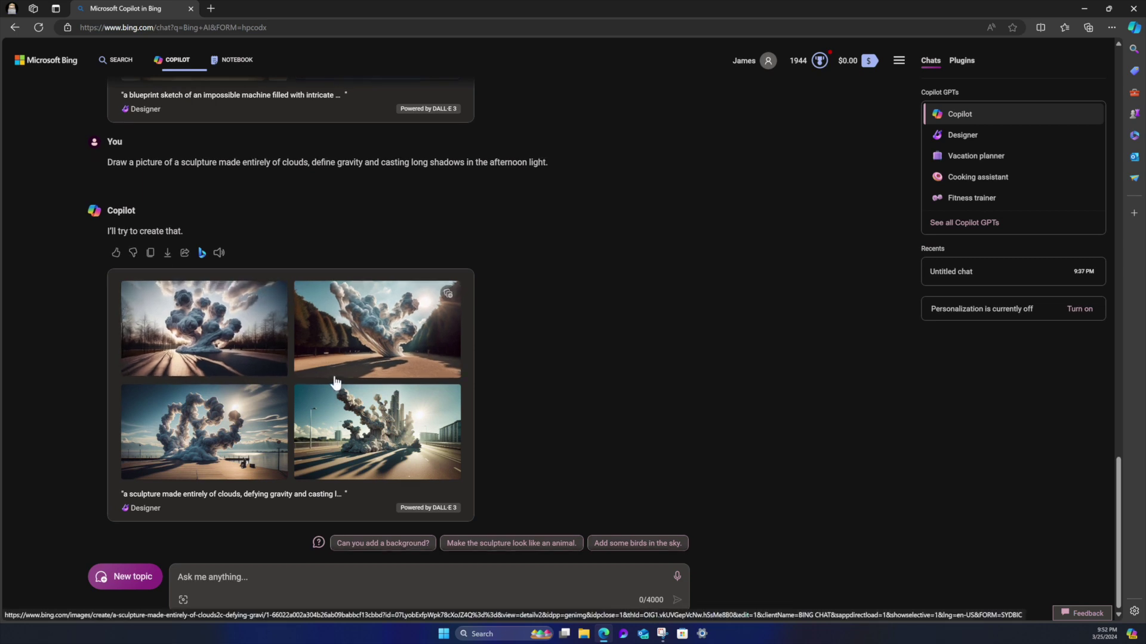
pyautogui.scroll(7, 336, 385)
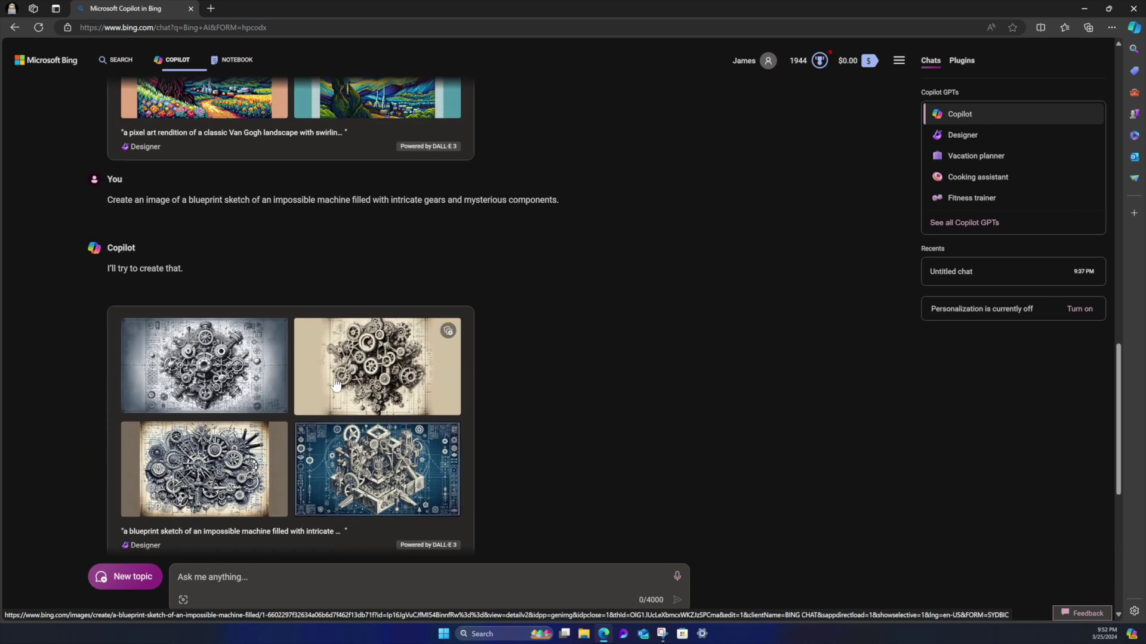
pyautogui.scroll(7, 336, 385)
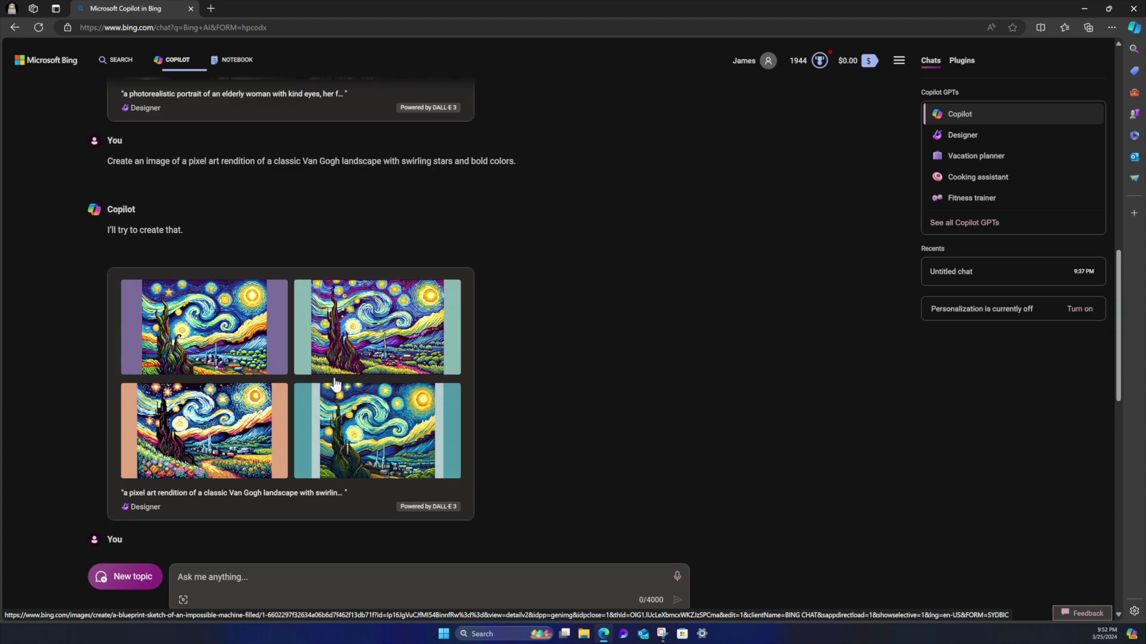
pyautogui.scroll(-3, 334, 384)
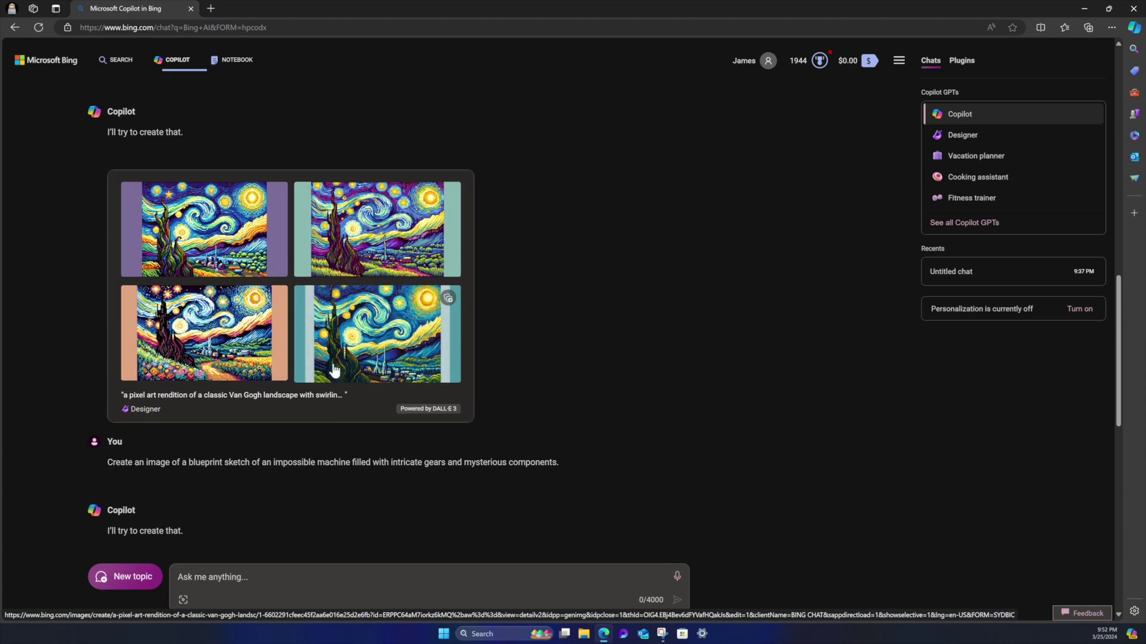
pyautogui.scroll(7, 334, 370)
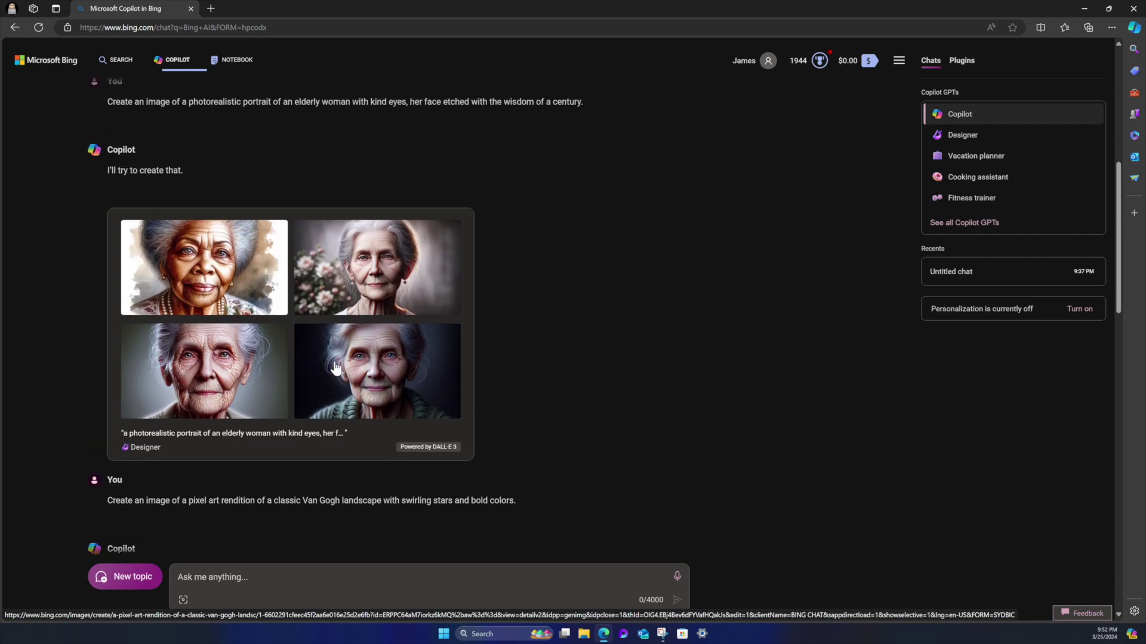
pyautogui.scroll(4, 336, 368)
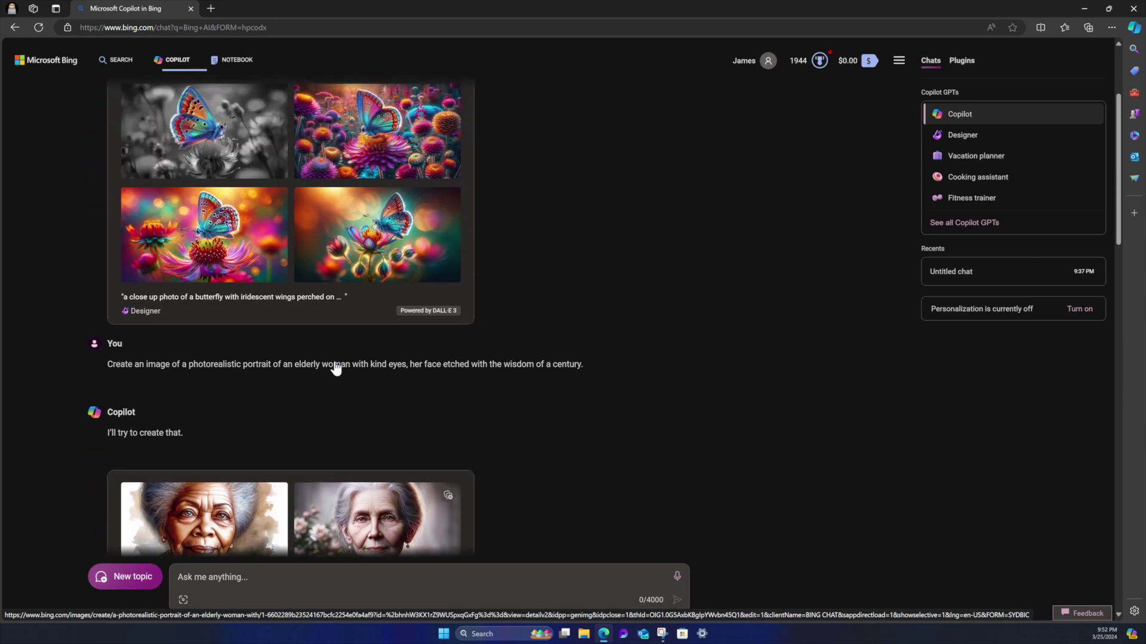
pyautogui.scroll(3, 336, 369)
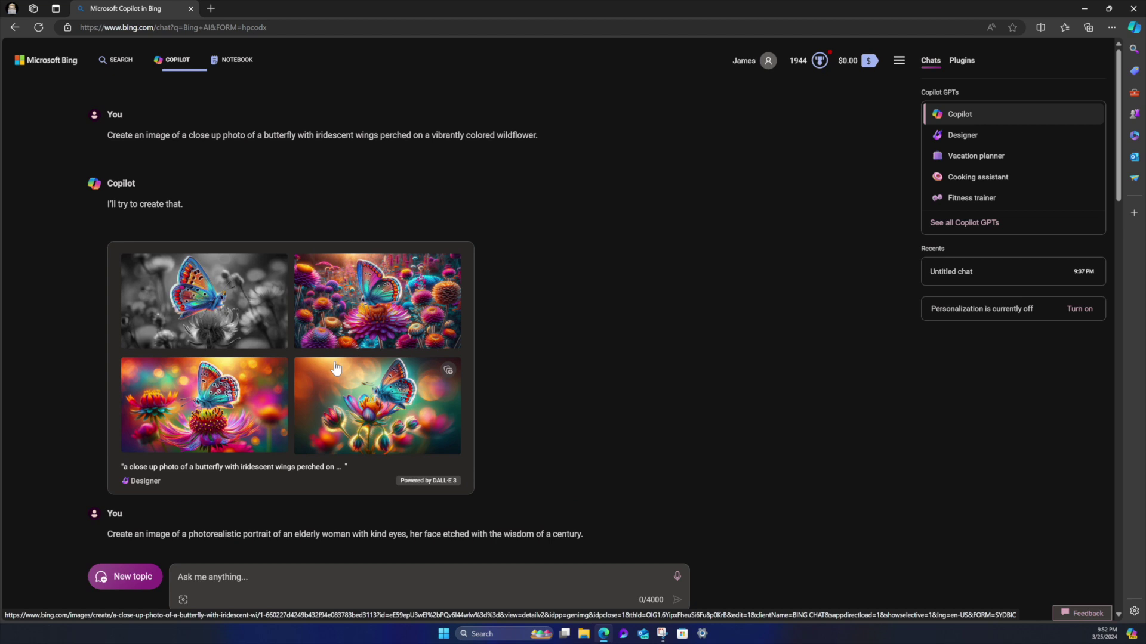
pyautogui.scroll(-2, 401, 367)
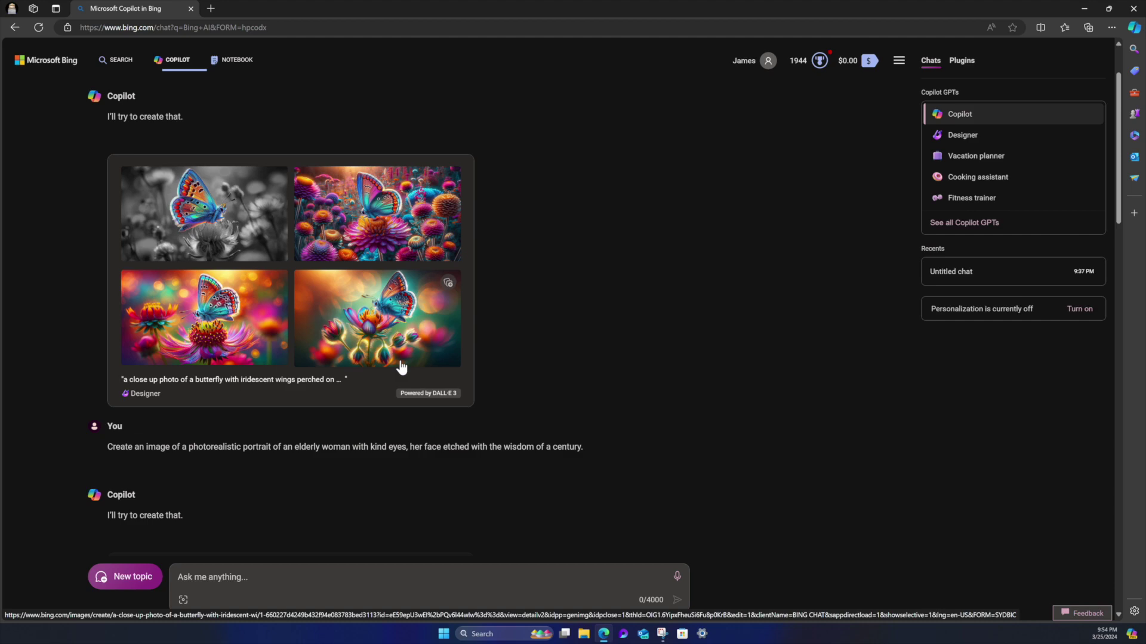
# - Scroll down to the chat's end showing the cloud-sculpture grid and suggestion chips
pyautogui.scroll(1, 333, 424)
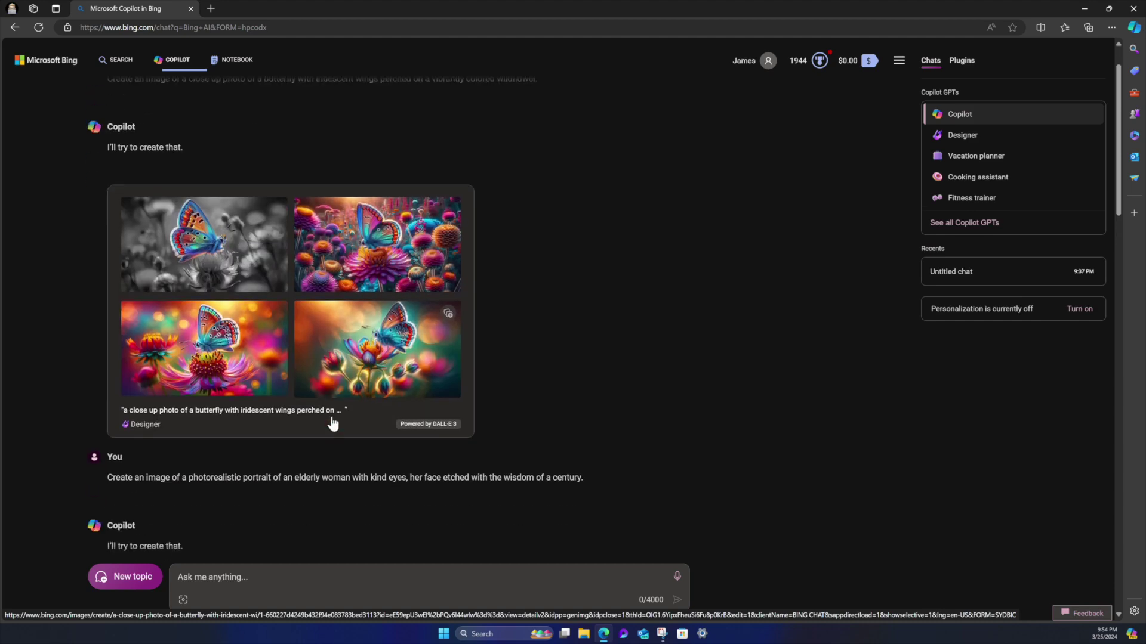
pyautogui.scroll(-15, 332, 424)
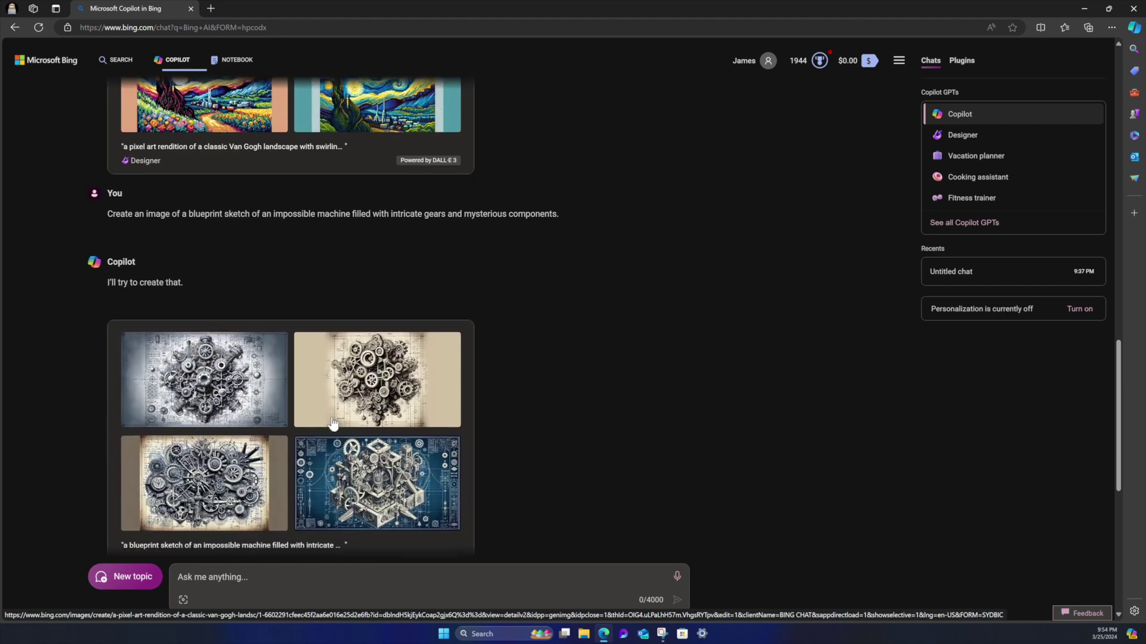
pyautogui.scroll(-6, 333, 424)
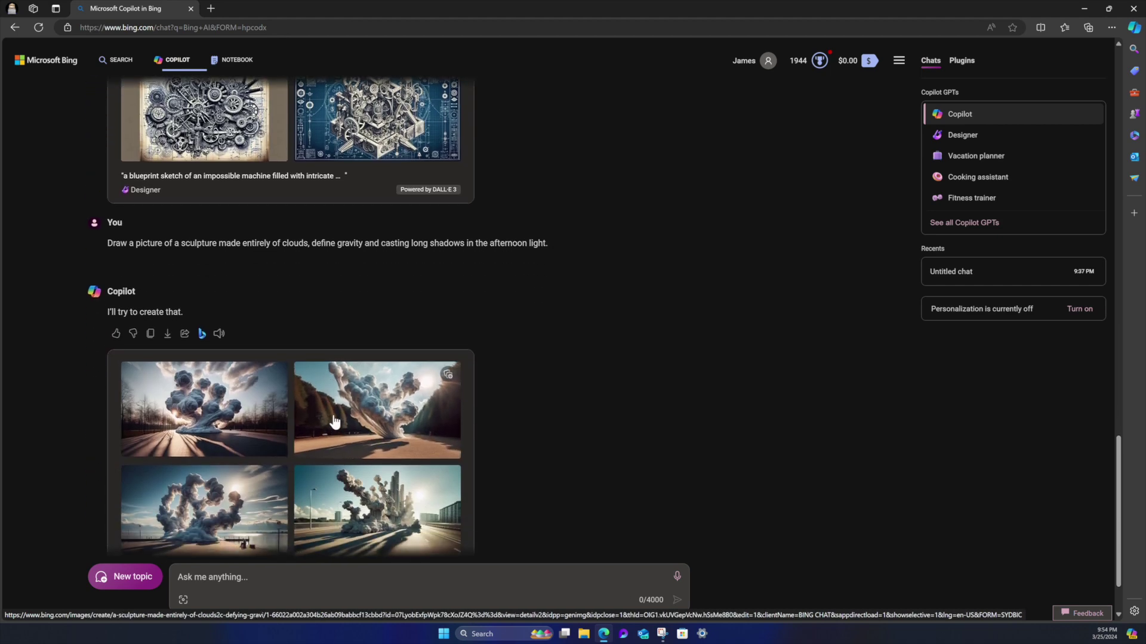
pyautogui.scroll(-2, 334, 422)
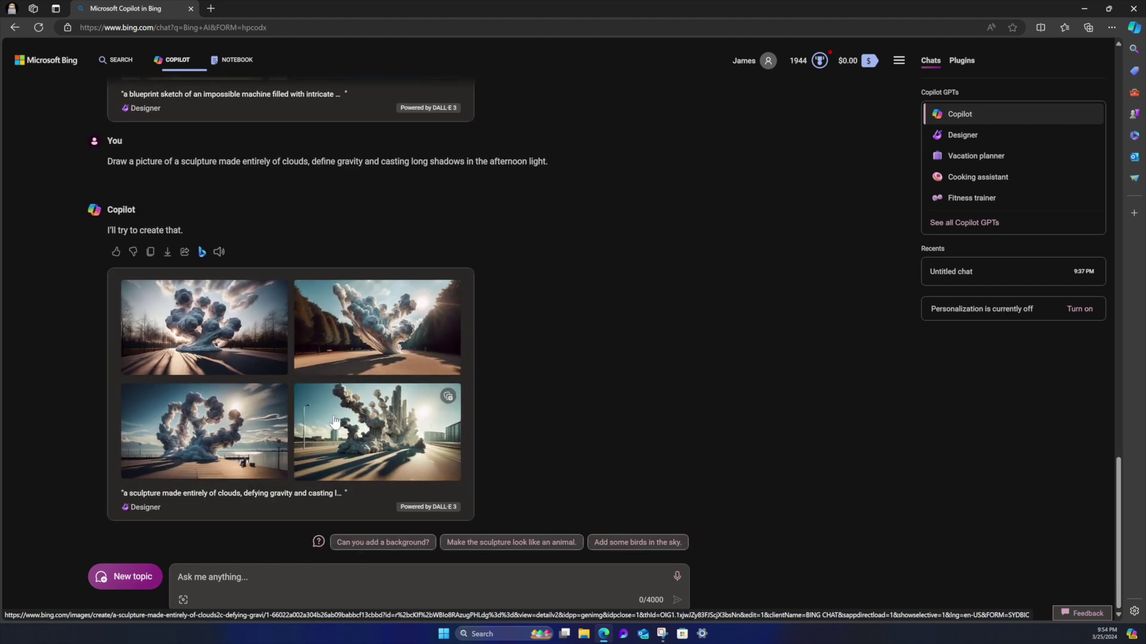